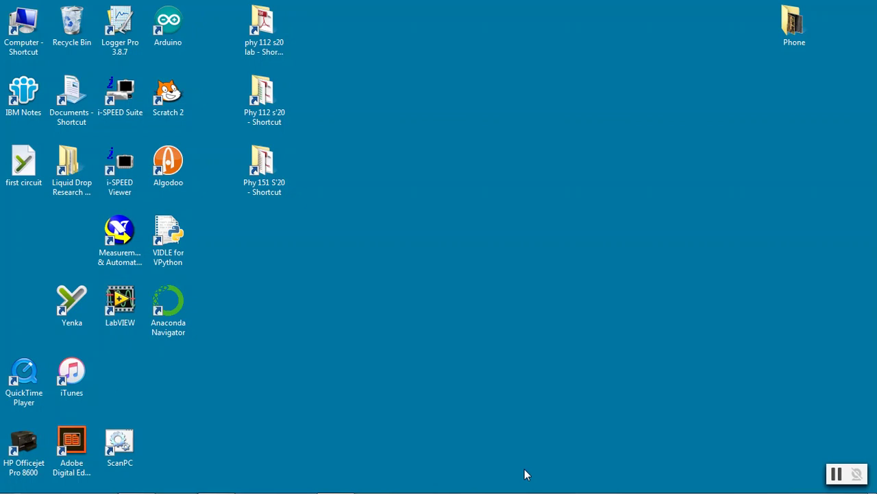
Step: Briefly check the Word document with the PhET link, then minimize it again
mouse_move(295, 488)
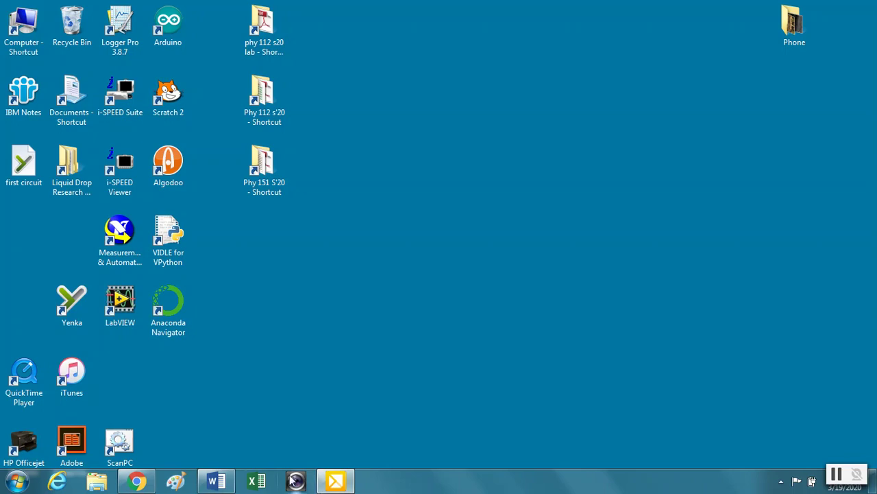
left_click(214, 482)
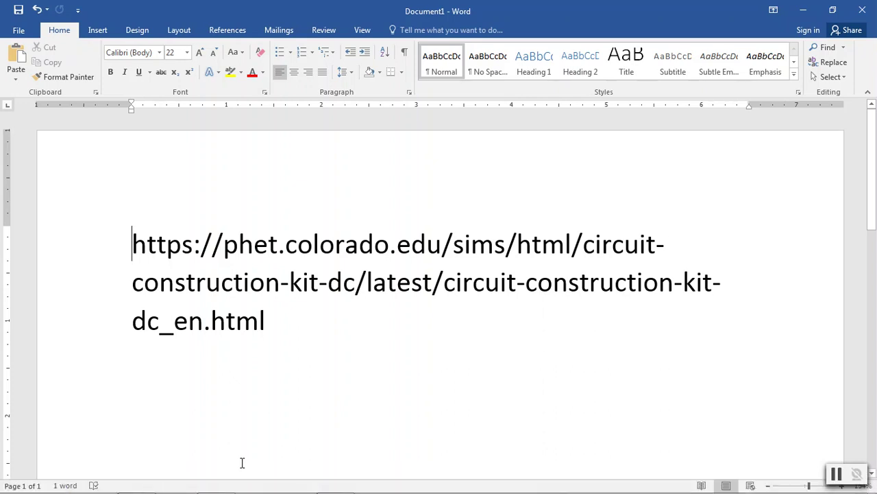
mouse_move(231, 485)
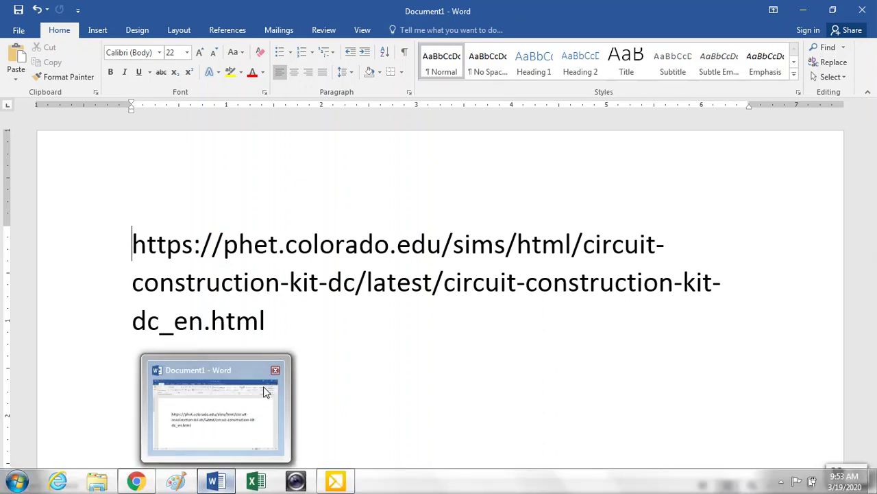
left_click(220, 487)
Step: Bring Chrome forward on the Circuit Construction Kit tab and enter the Lab screen
left_click(141, 484)
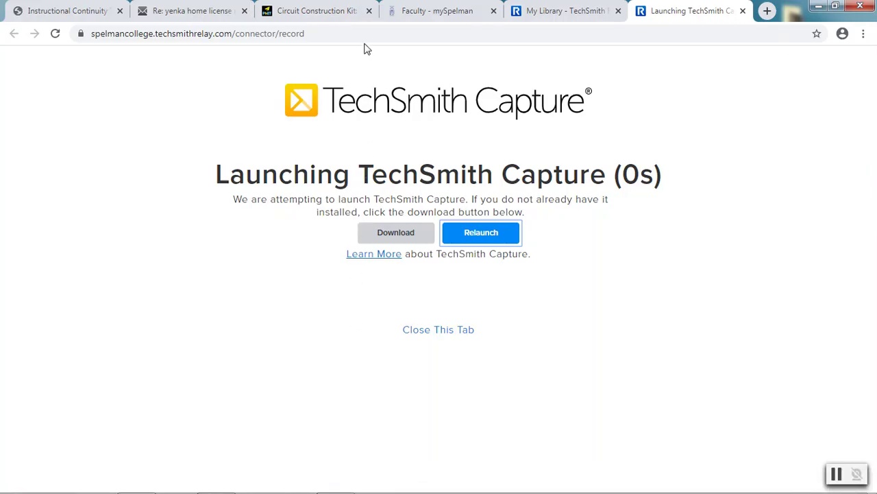
left_click(329, 19)
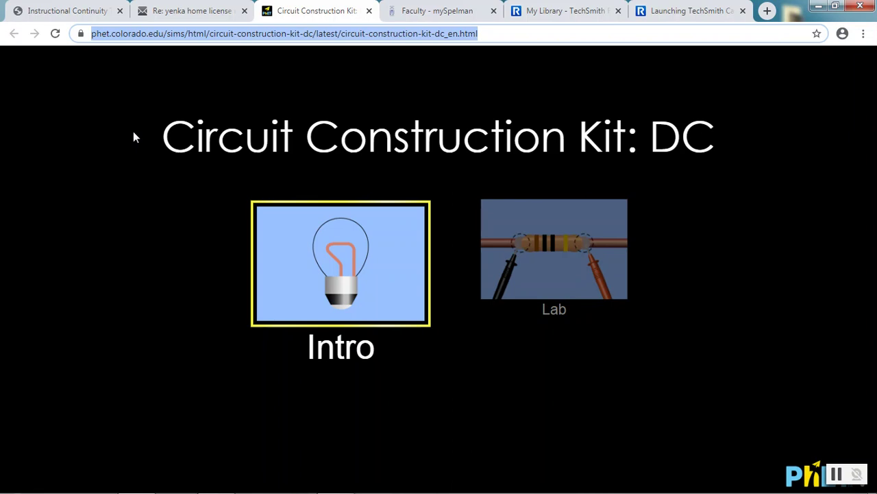
left_click(554, 257)
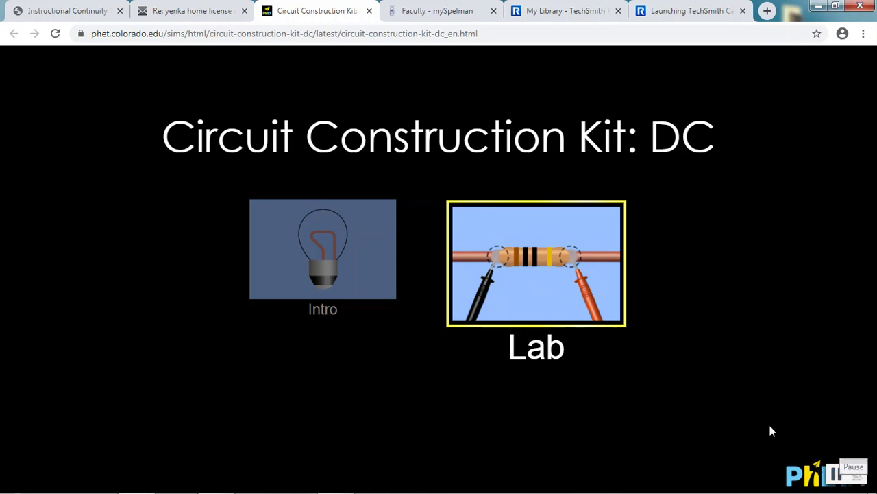
left_click(544, 255)
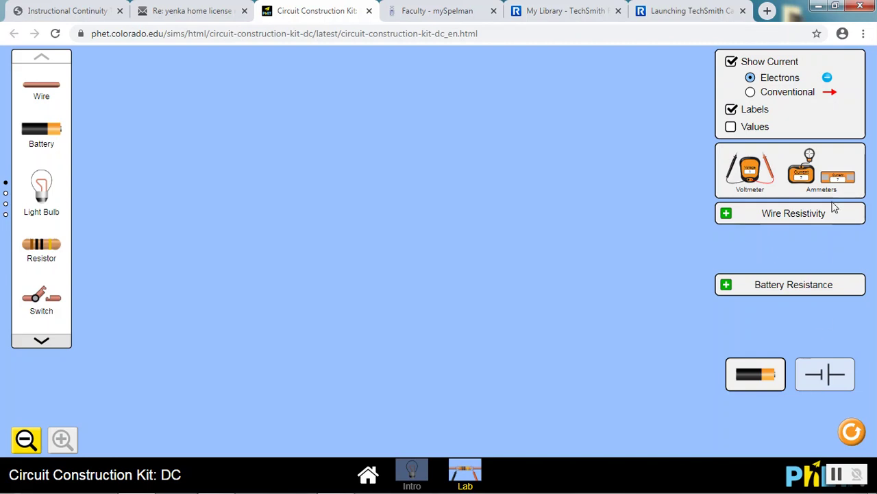
left_click(820, 8)
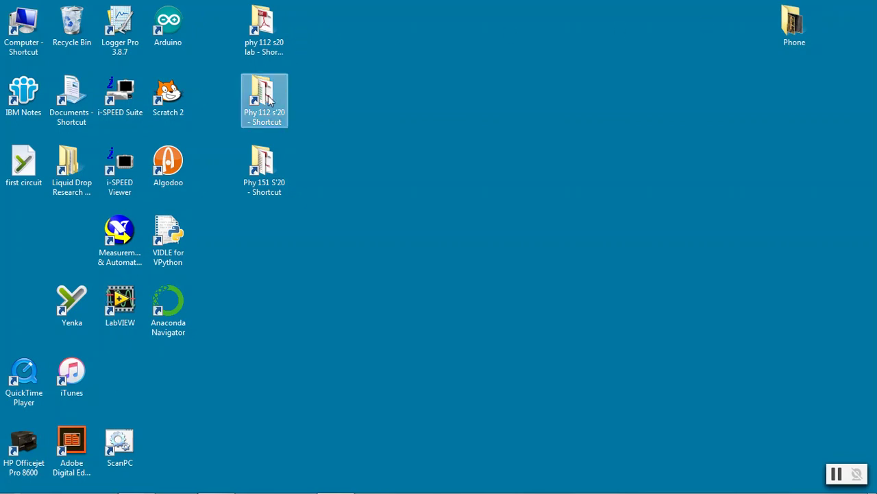
Step: Open yenka intro 1 circuits.pdf in Acrobat from the phy 112 s20 lab folder
double_click(270, 48)
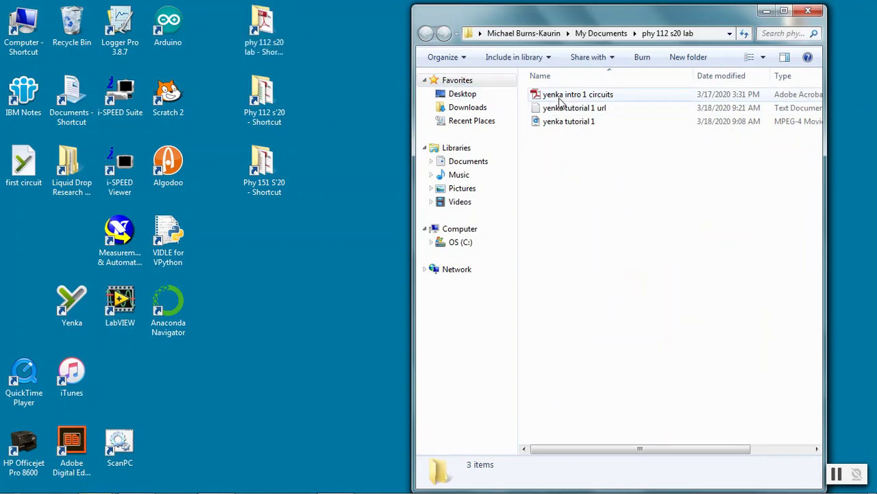
left_click(562, 98)
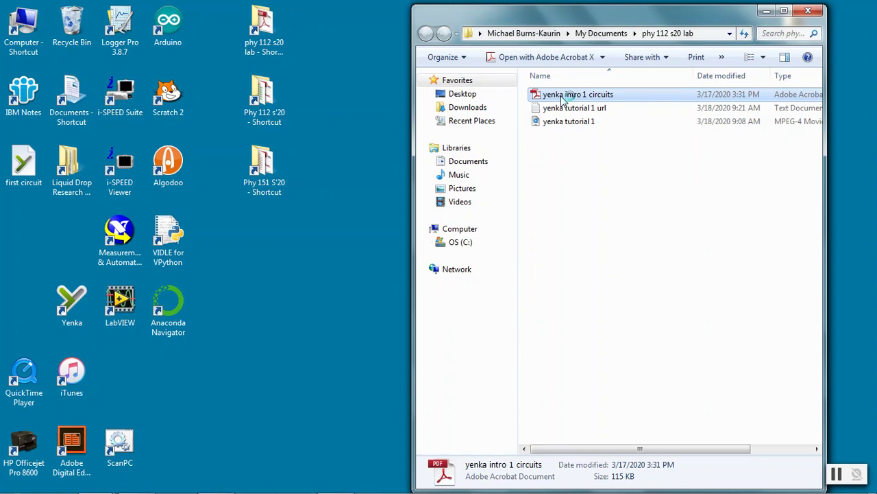
double_click(562, 98)
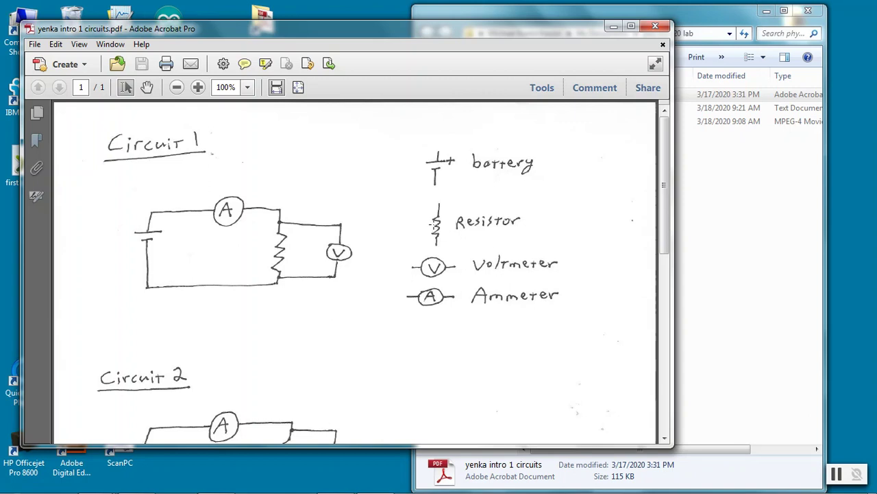
Step: Minimize the circuits PDF, glance at the Word document, then restore the PDF
left_click(612, 28)
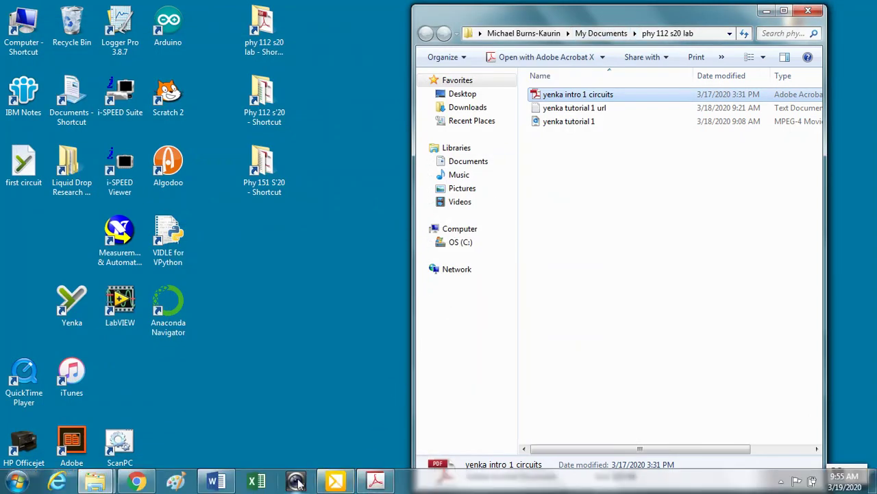
left_click(216, 483)
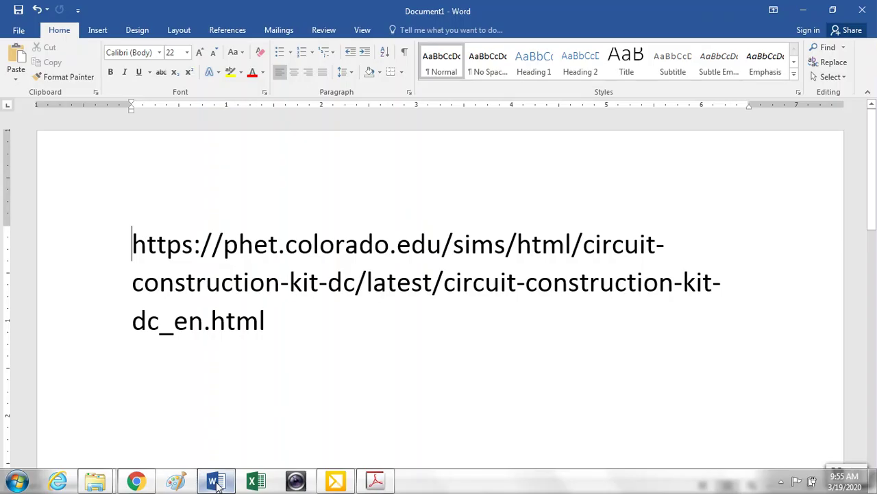
left_click(220, 484)
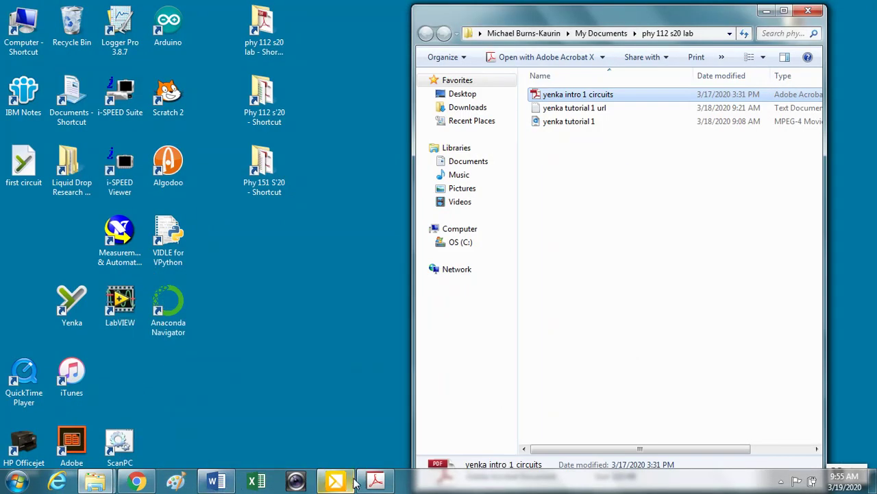
left_click(375, 481)
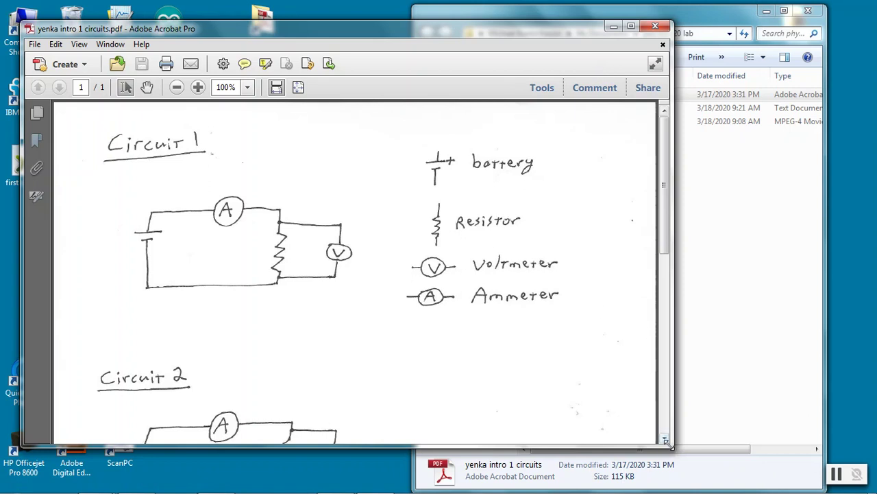
Step: Narrow the PDF window, move it to the right side, and return to the simulator
left_click_drag(669, 447, 492, 432)
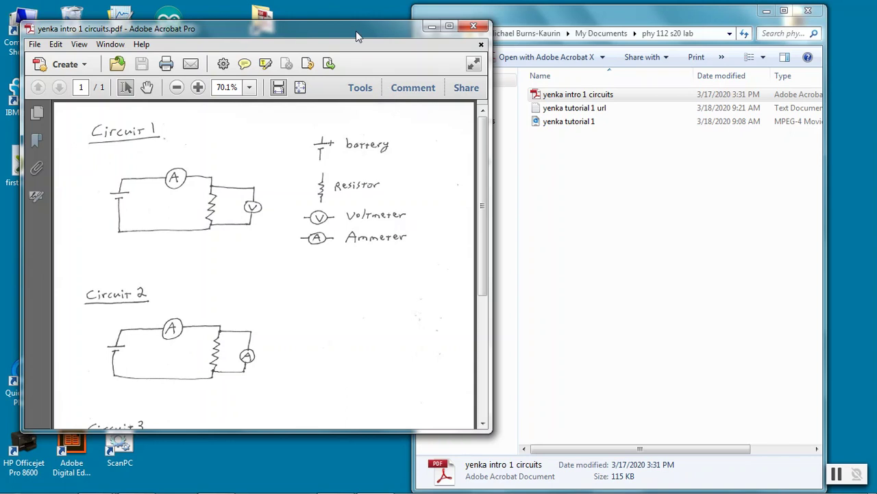
left_click_drag(356, 31, 862, 31)
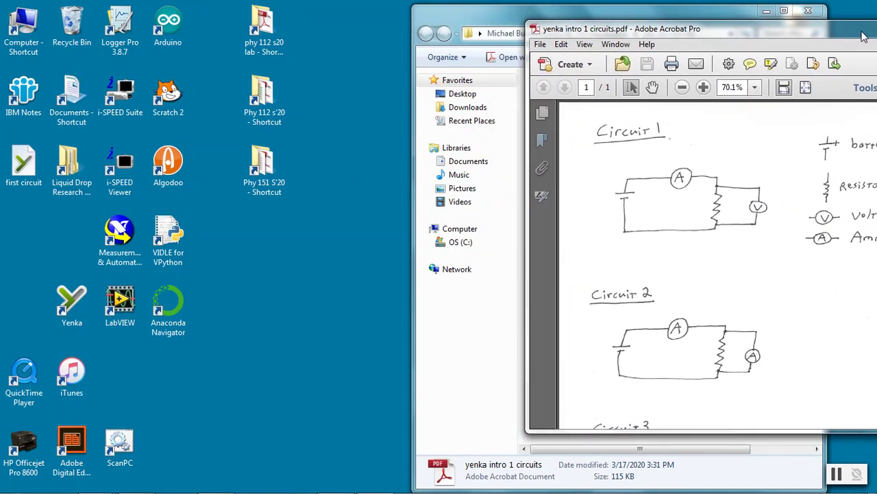
mouse_move(179, 489)
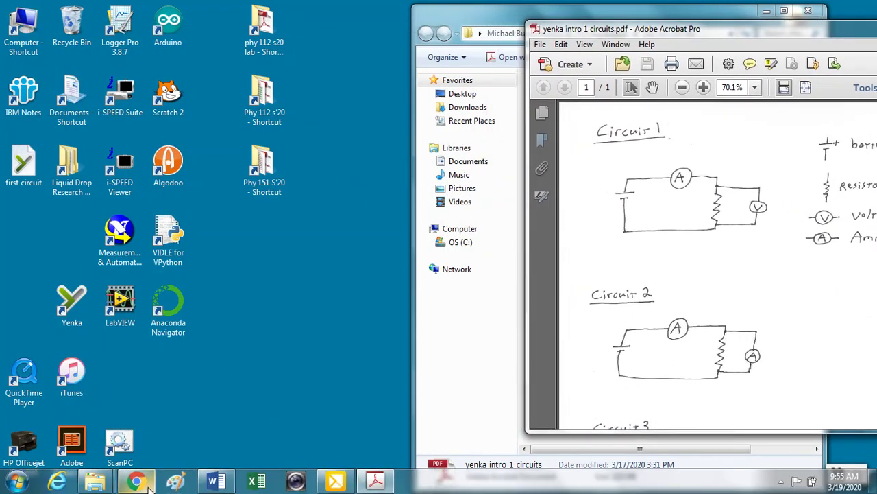
left_click(137, 482)
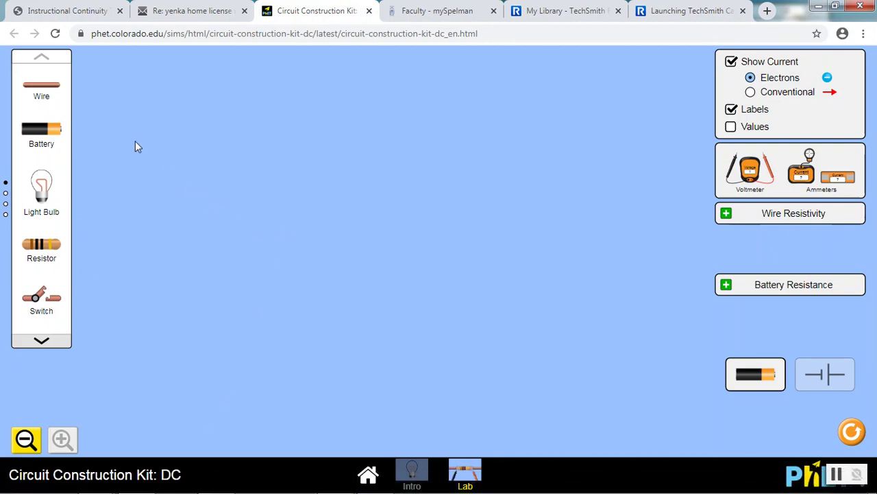
Step: Place a battery at upper left, a resistor below it, and an ammeter mid-workspace
left_click_drag(41, 130, 247, 176)
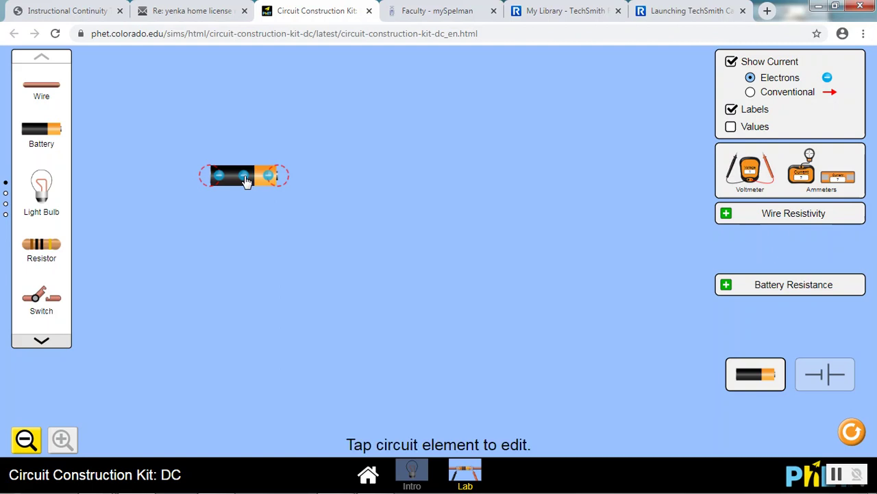
left_click_drag(43, 248, 251, 325)
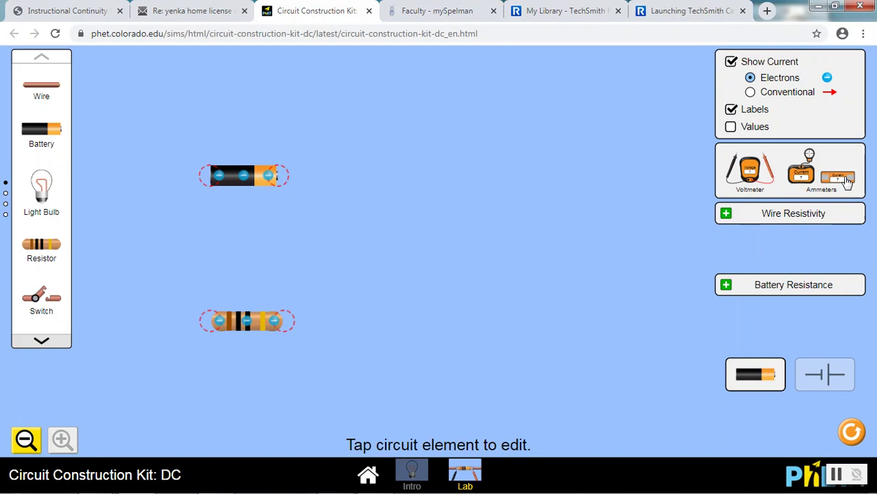
left_click_drag(847, 180, 441, 239)
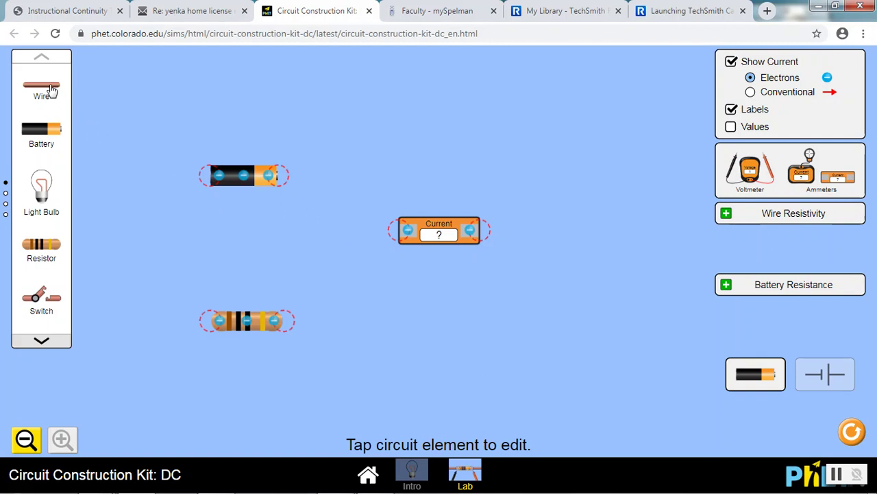
Step: Wire battery to ammeter, ammeter's right terminal to resistor, and resistor back to battery
left_click_drag(52, 89, 324, 173)
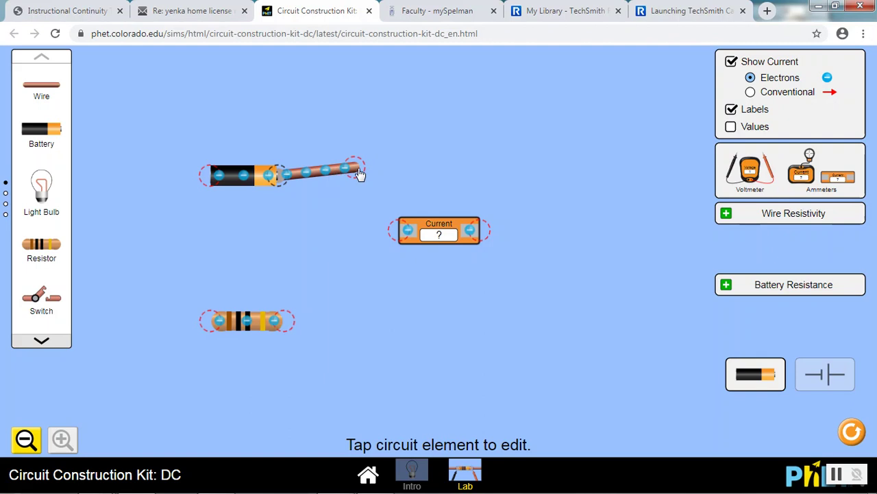
left_click_drag(358, 169, 395, 230)
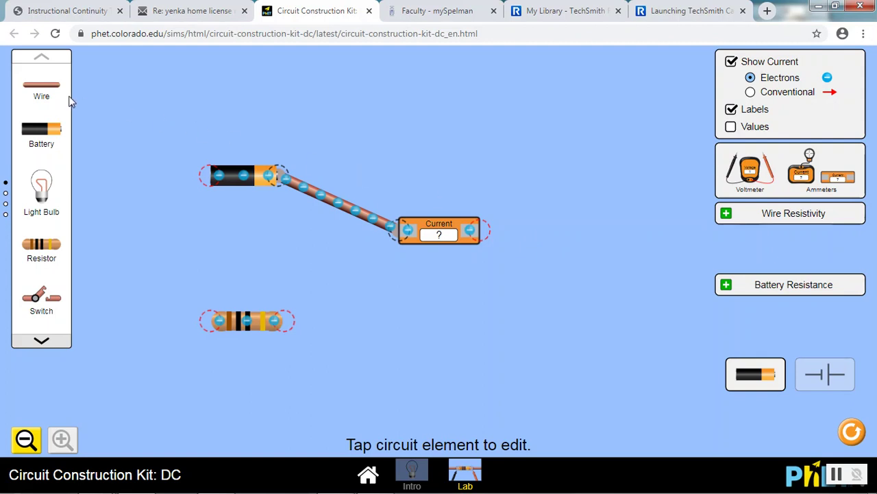
left_click_drag(49, 86, 591, 204)
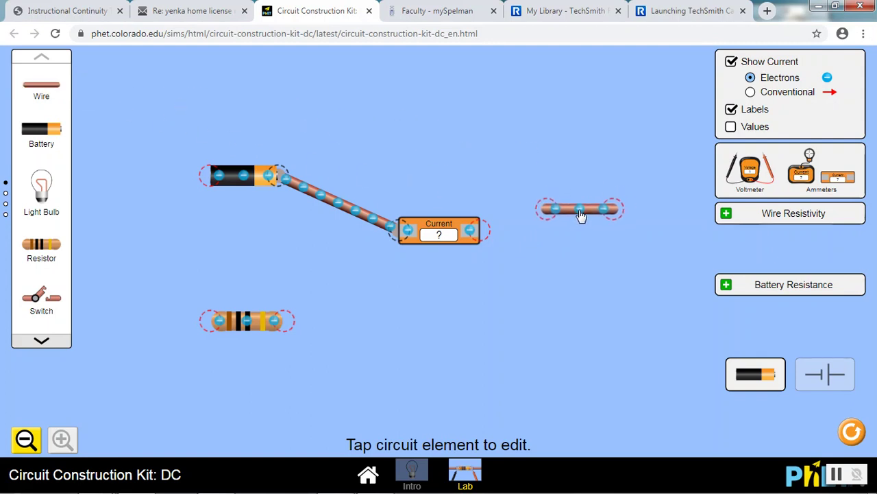
left_click_drag(581, 214, 527, 234)
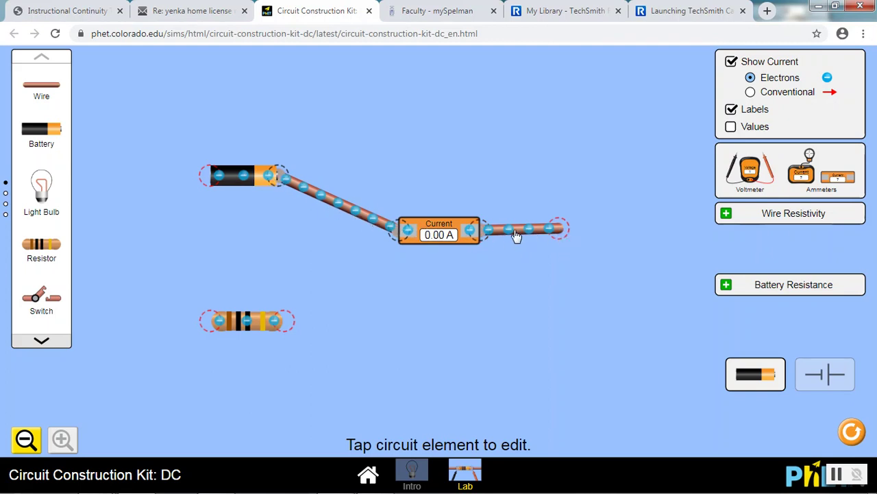
left_click_drag(561, 233, 291, 324)
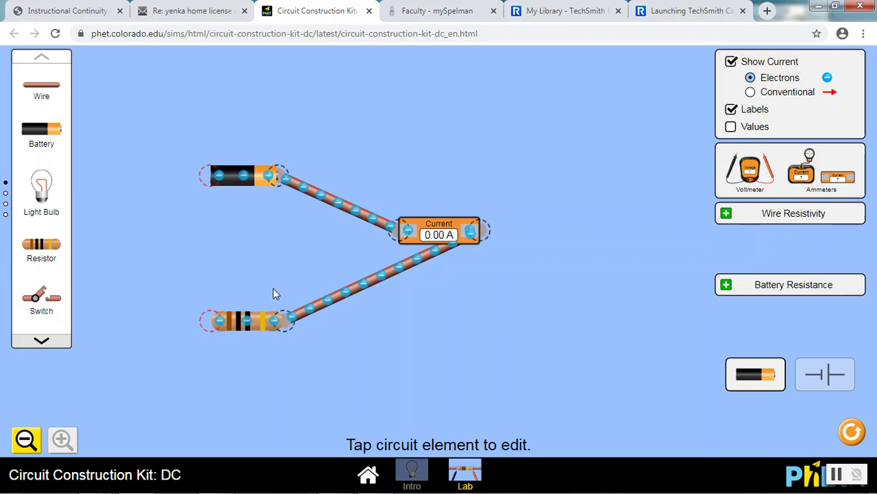
left_click_drag(49, 87, 204, 184)
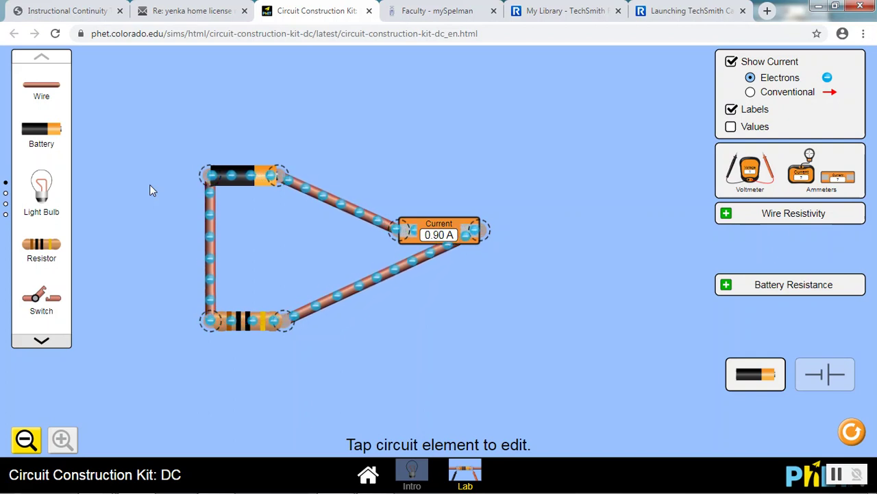
Step: Step the battery from 9.0 V to 10.0 V, then check and deselect the resistor
left_click(241, 176)
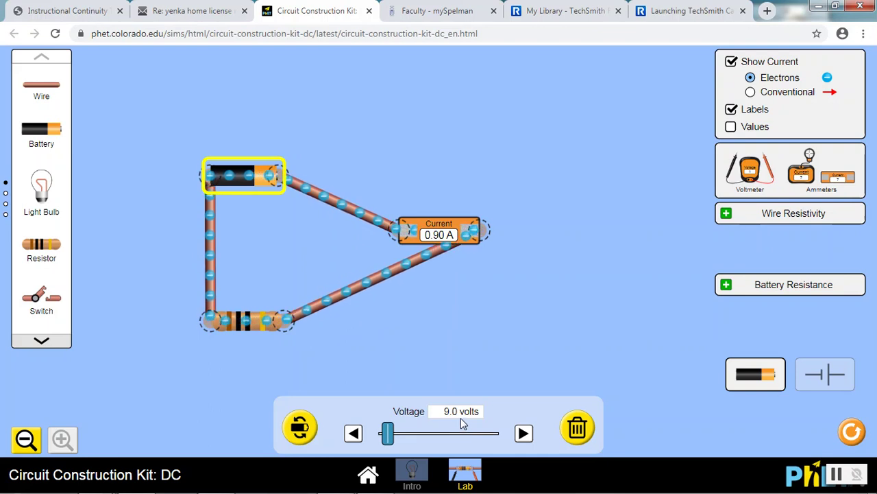
left_click(524, 433)
left_click(524, 433)
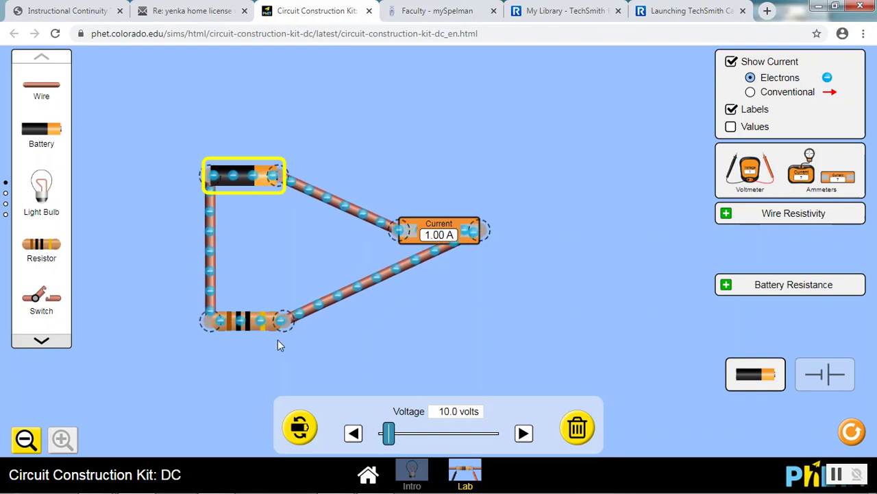
left_click(244, 319)
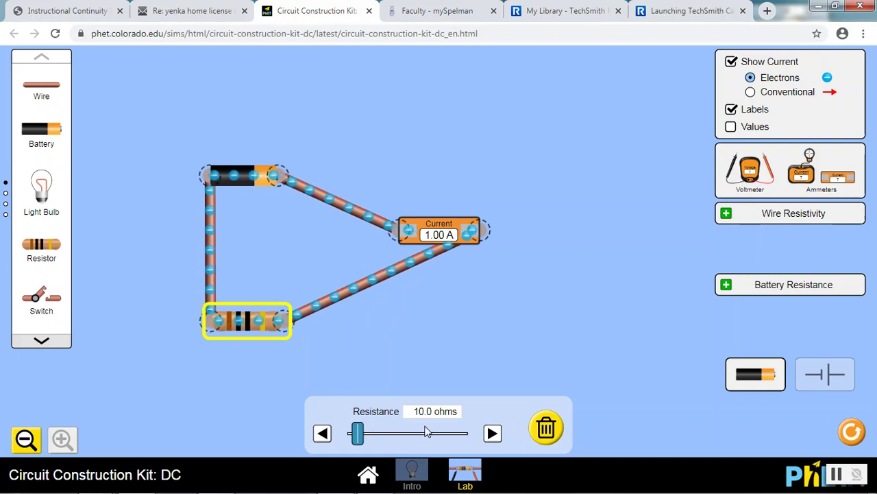
left_click(572, 314)
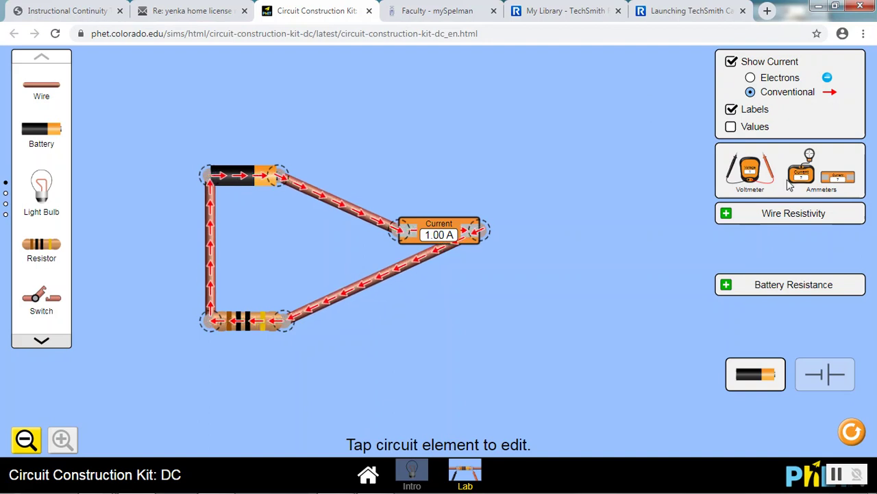
Step: Place a probe ammeter on the battery-to-ammeter wire reading 1.00 A, and add a voltmeter
left_click_drag(800, 177, 408, 106)
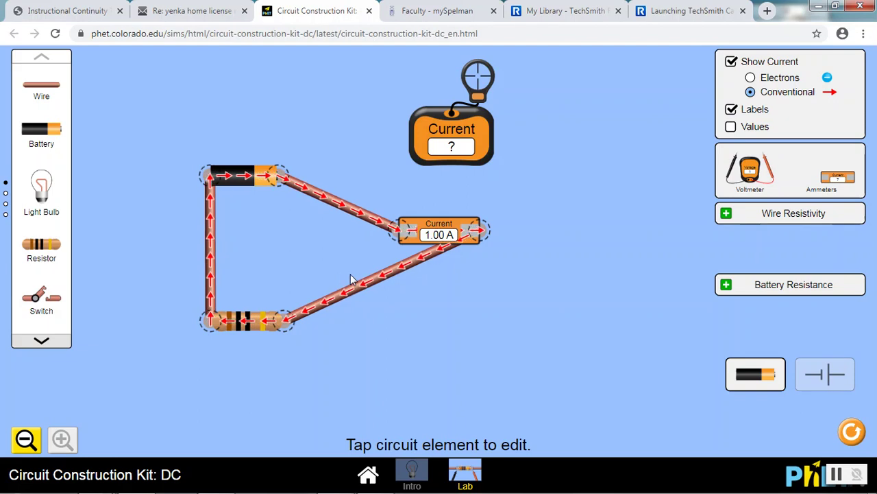
left_click_drag(465, 94, 320, 198)
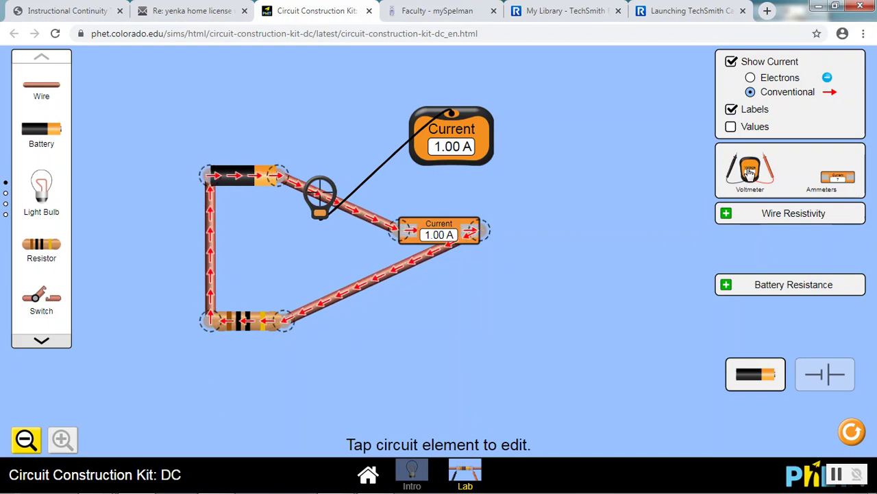
left_click_drag(749, 173, 243, 406)
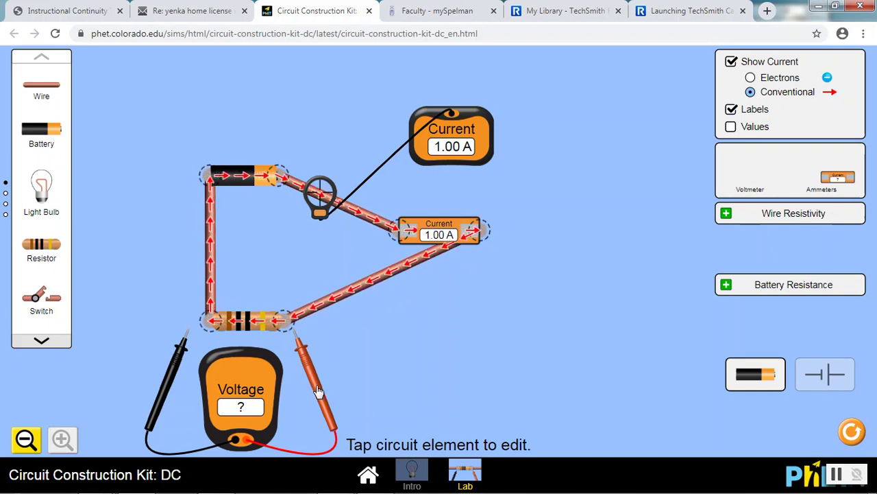
Step: Put the voltmeter's red probe on the resistor's right end and black probe on its left end
left_click_drag(319, 391, 312, 382)
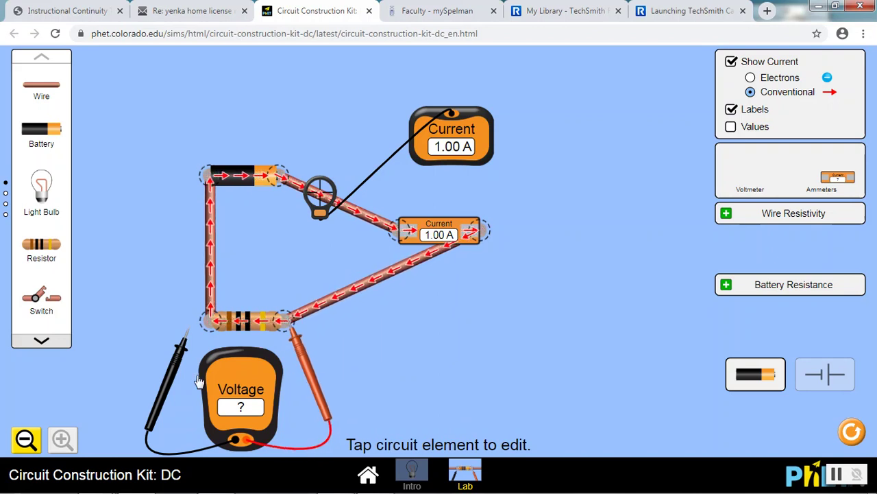
left_click_drag(172, 378, 196, 371)
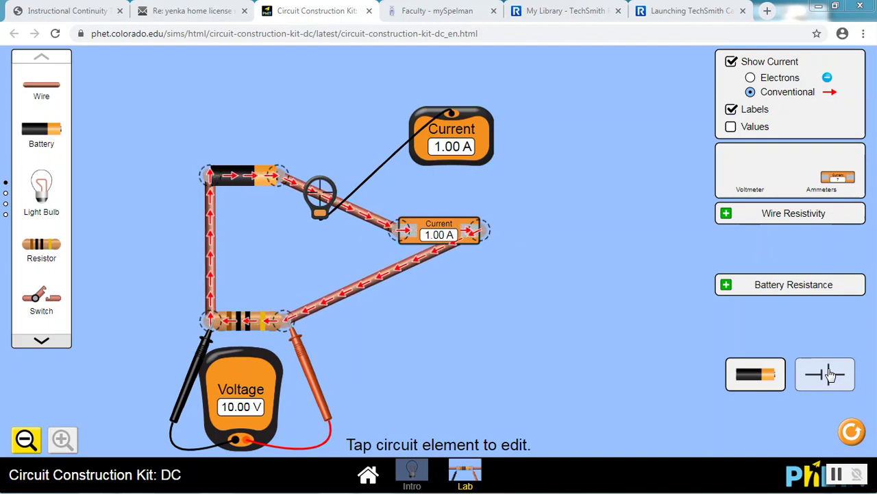
left_click(829, 373)
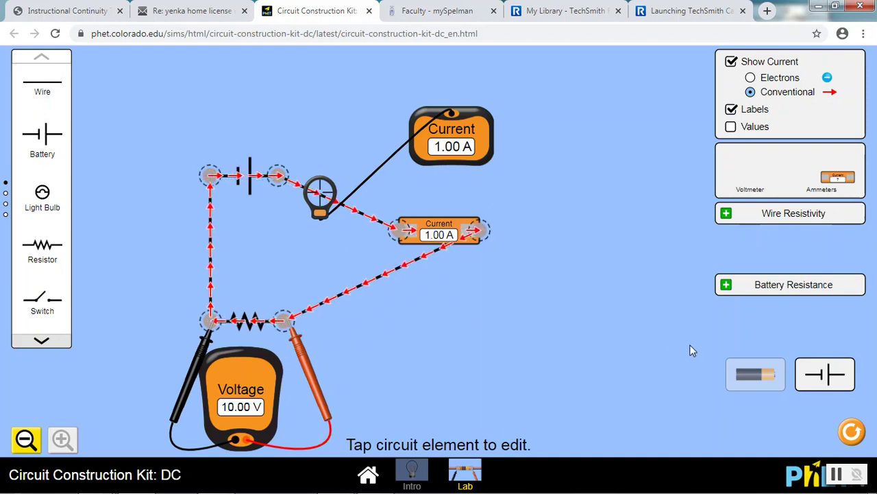
left_click(763, 374)
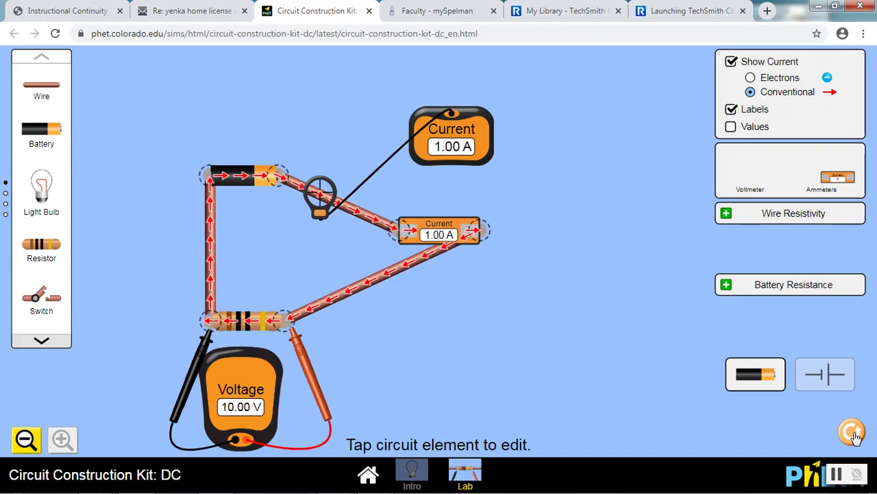
Step: Reset All to empty the workspace, then bring the circuits worksheet PDF forward
left_click(853, 434)
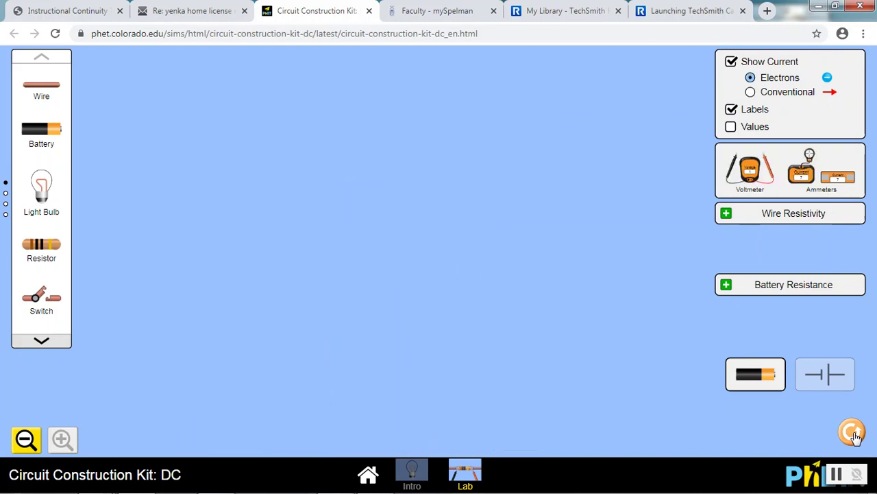
mouse_move(274, 490)
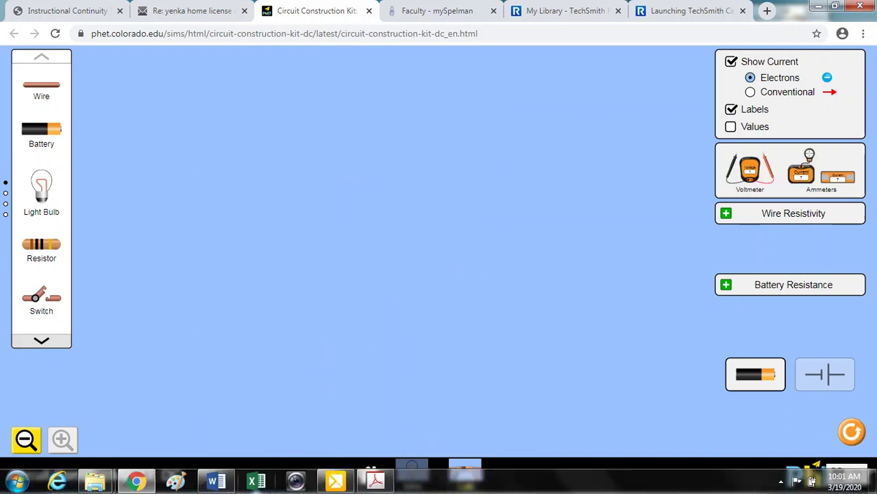
left_click(377, 488)
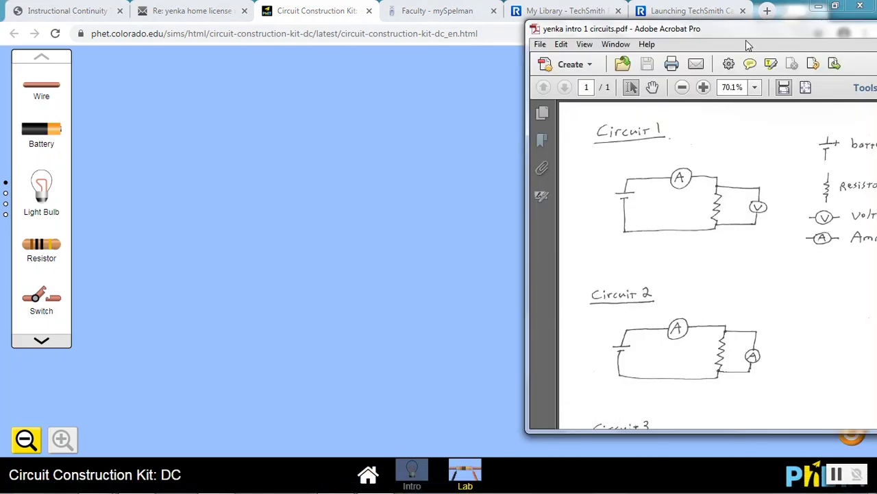
Step: Shift the PDF window up-left, scroll down to Circuit 3, then minimize Acrobat
left_click_drag(744, 39, 670, 31)
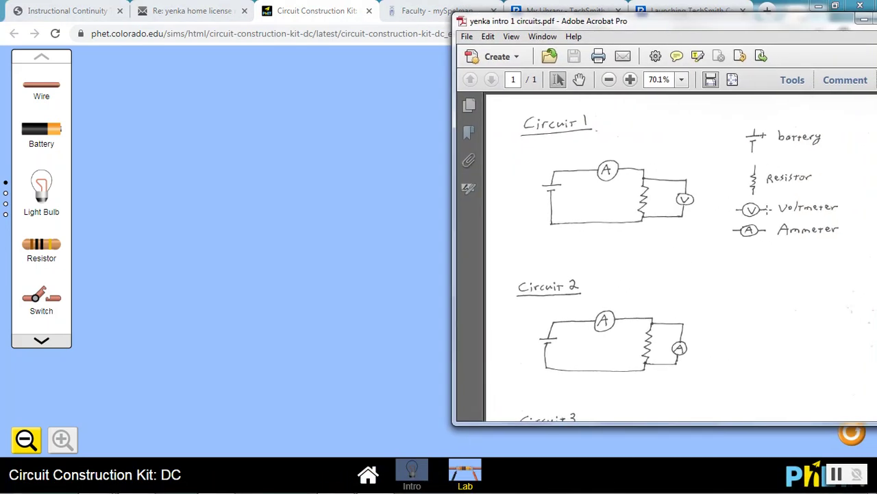
scroll(766, 231, "down", 3)
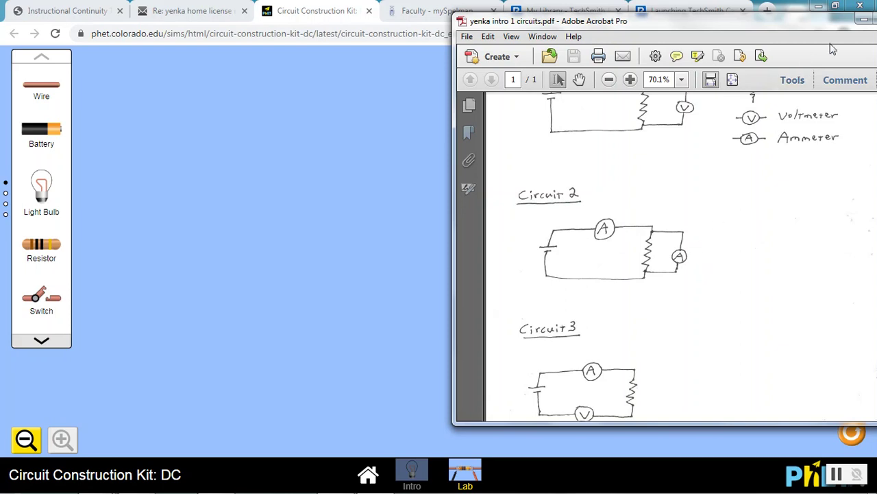
left_click(864, 22)
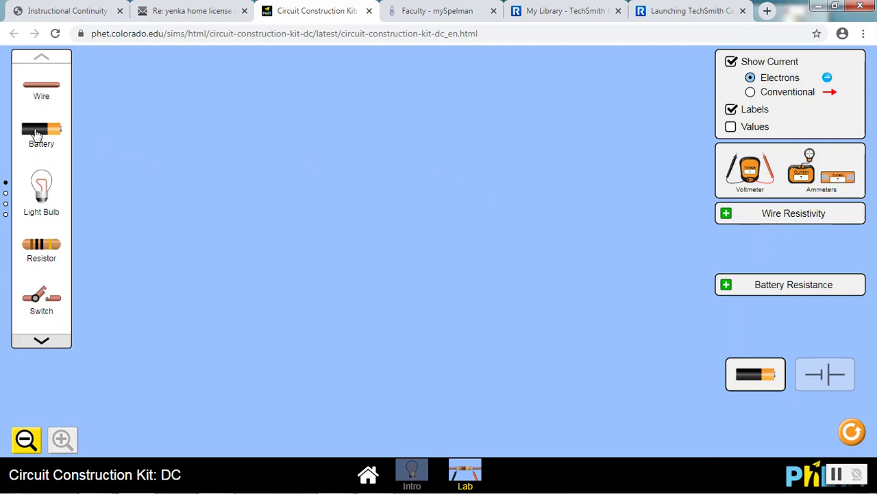
Step: Place an upright battery, an upright resistor to its right, and an ammeter above them
left_click_drag(38, 134, 210, 142)
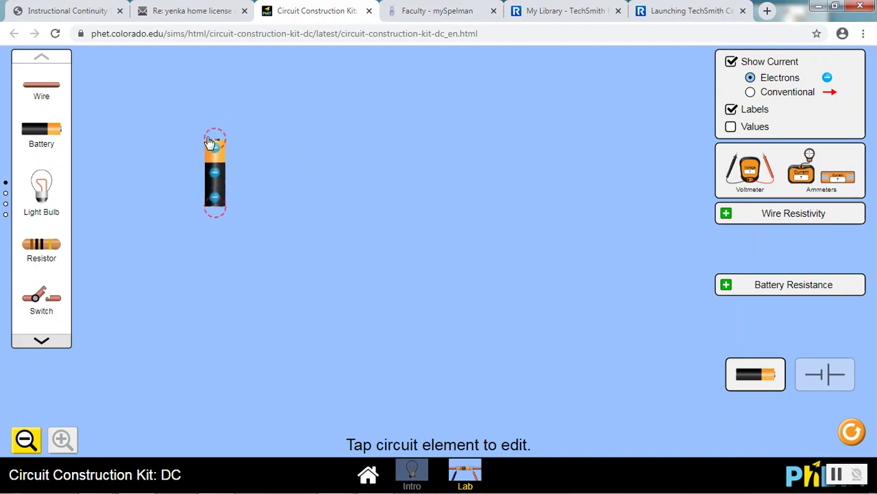
left_click_drag(44, 245, 491, 176)
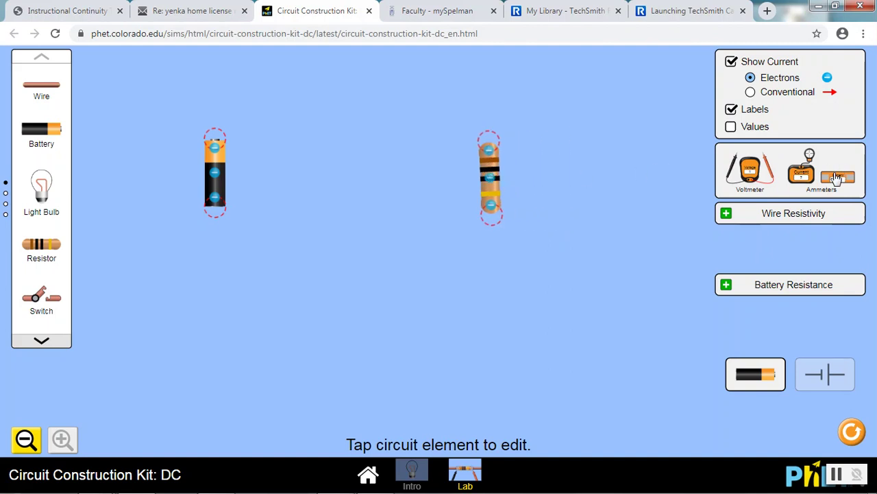
left_click_drag(836, 179, 347, 109)
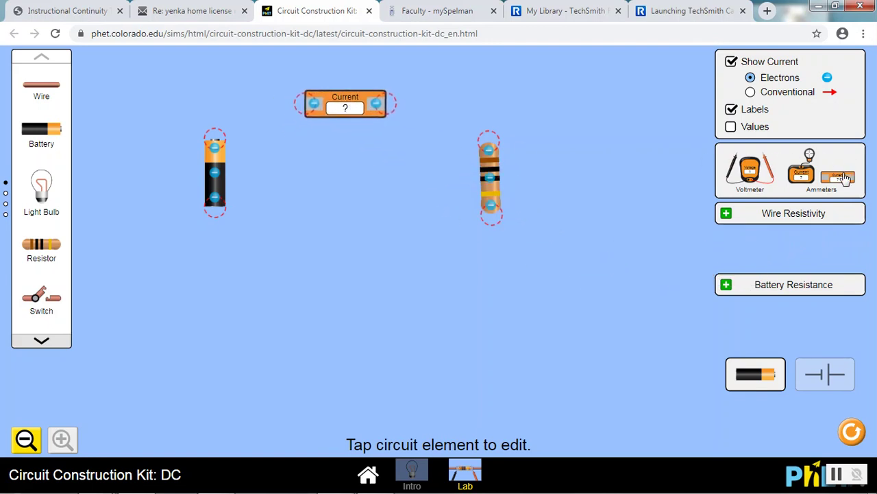
Step: Stand a second ammeter upright right of the resistor and wire the battery's top to the first ammeter
left_click_drag(841, 179, 595, 234)
left_click_drag(581, 187, 596, 147)
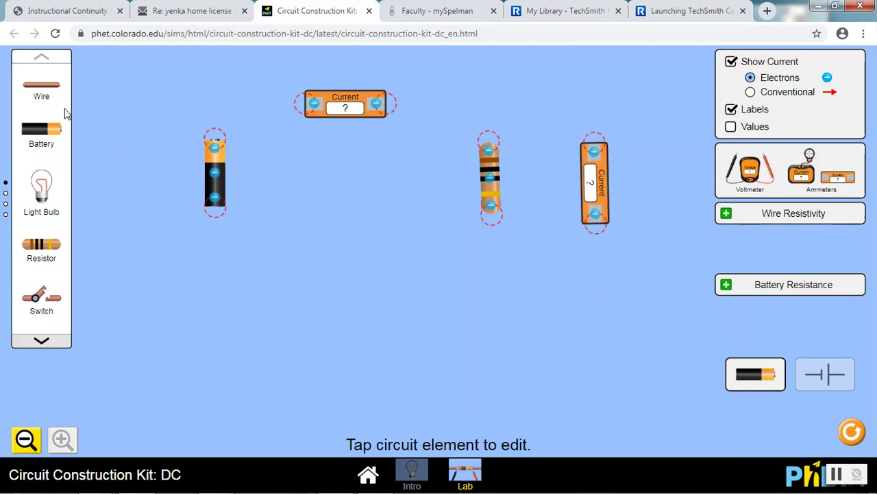
left_click_drag(66, 88, 297, 111)
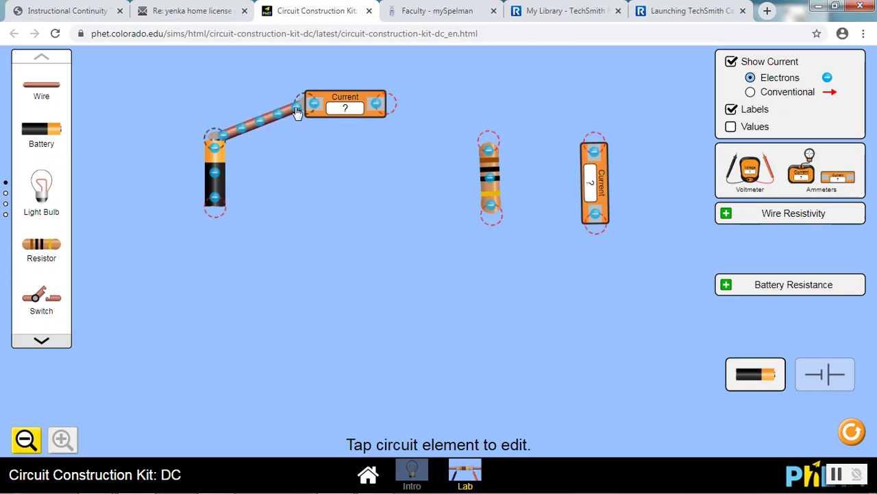
left_click_drag(43, 91, 479, 133)
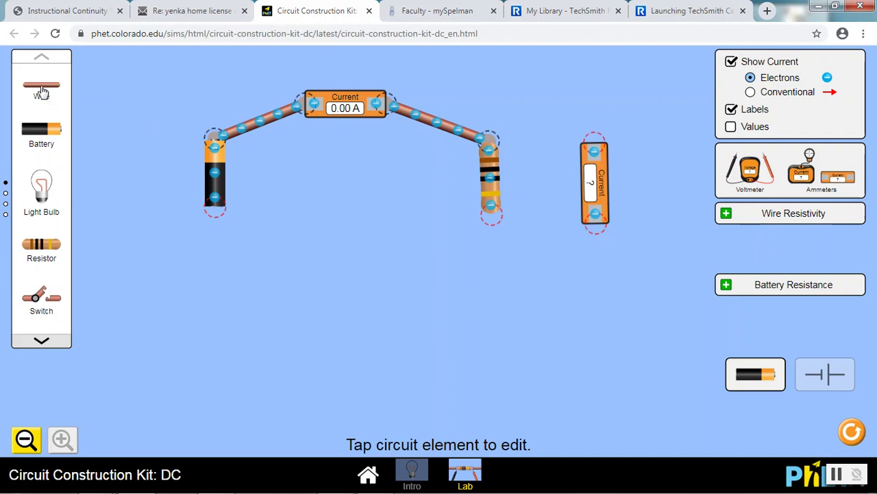
Step: Add a wire across the bottom of the loop so the ammeter reads 0.90 A
left_click_drag(41, 92, 225, 226)
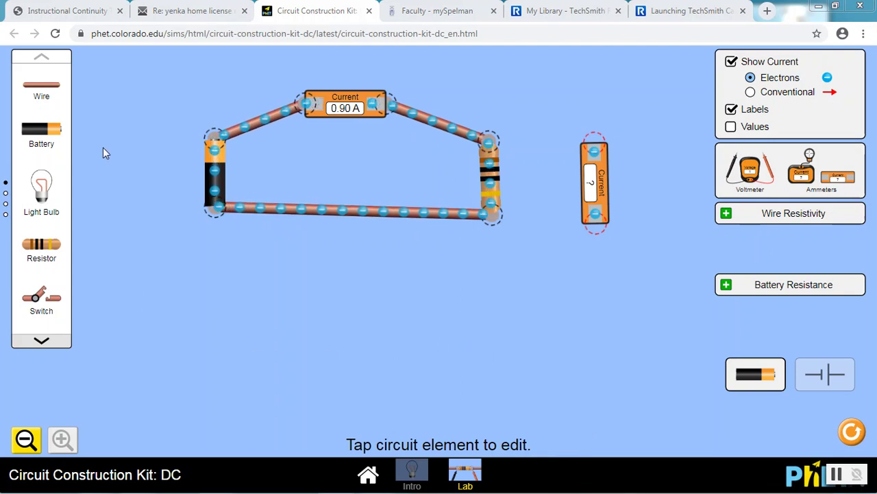
Step: Wire the resistor's top to the second ammeter's top and snap a loose wire onto its bottom terminal
left_click_drag(41, 85, 231, 81)
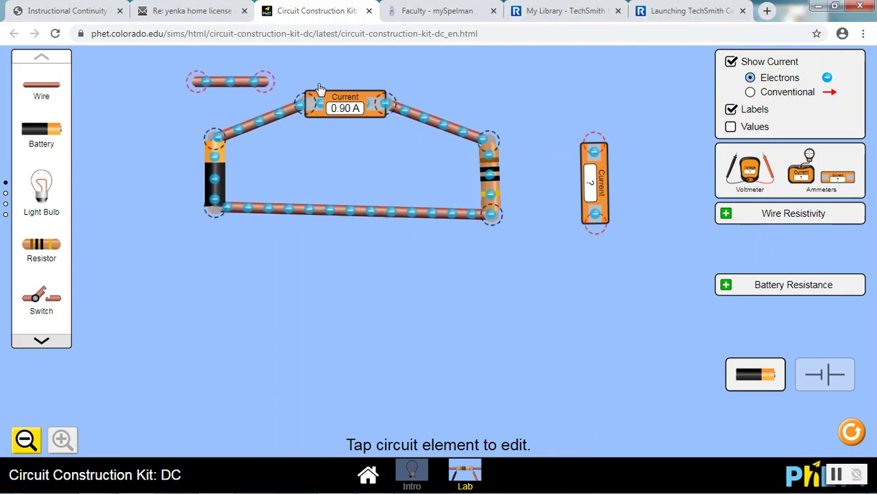
left_click_drag(319, 90, 506, 140)
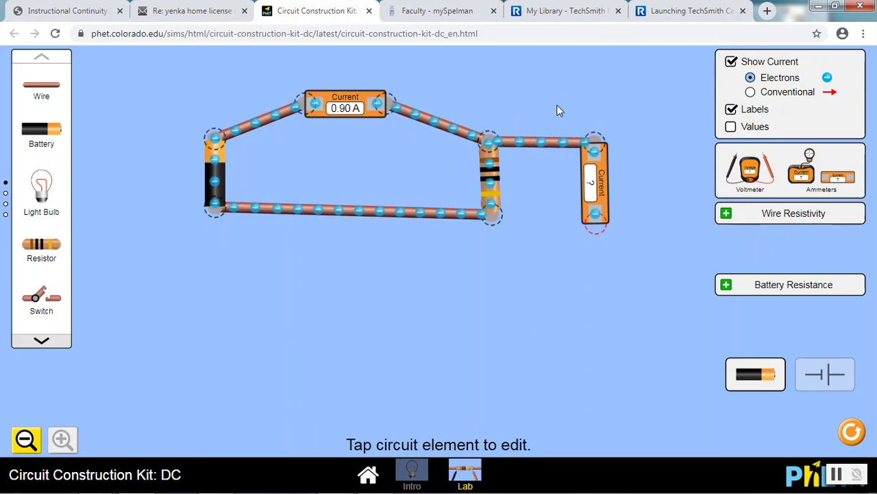
left_click_drag(41, 86, 465, 338)
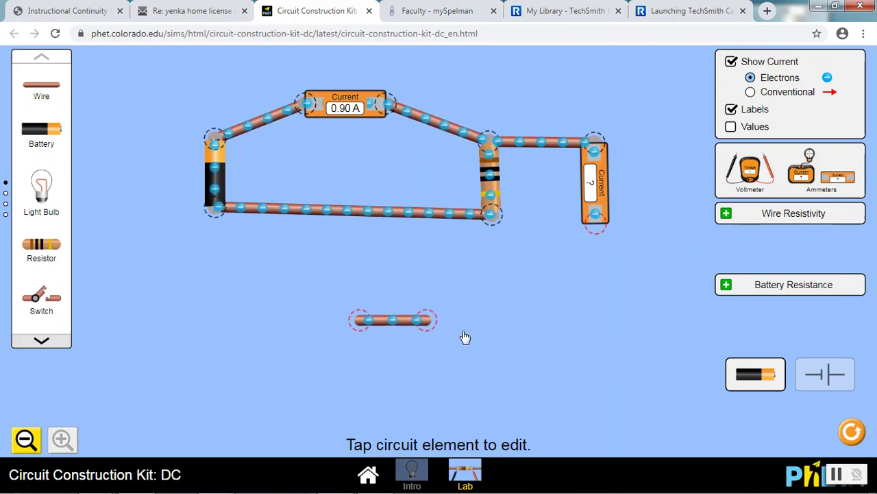
left_click_drag(401, 321, 553, 245)
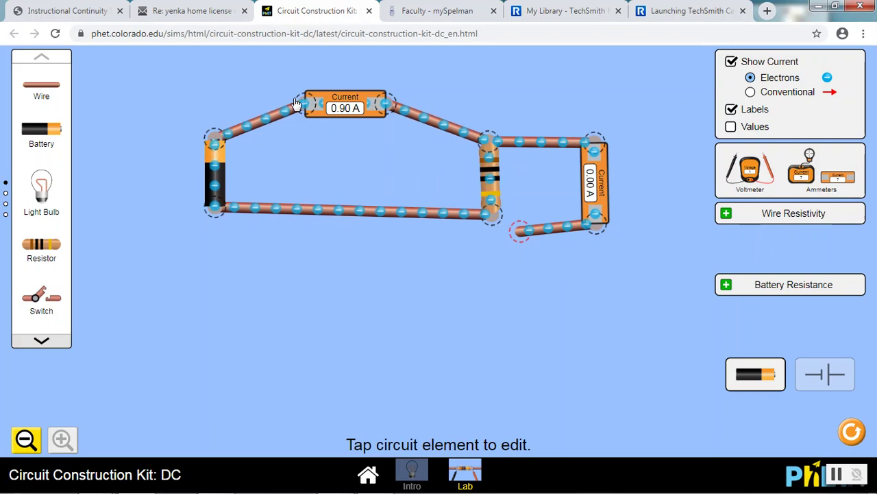
Step: With conventional current shown, join the loose wire to the resistor's bottom junction, then switch back to electrons
left_click(770, 96)
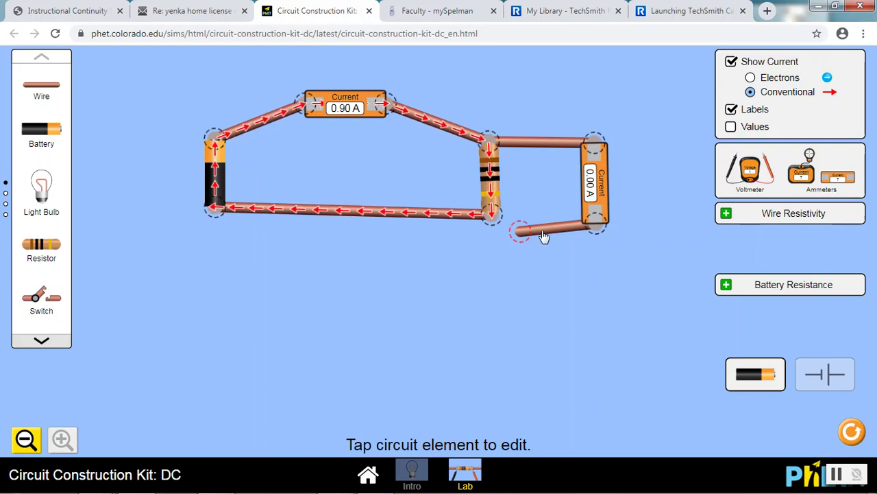
left_click_drag(521, 234, 507, 232)
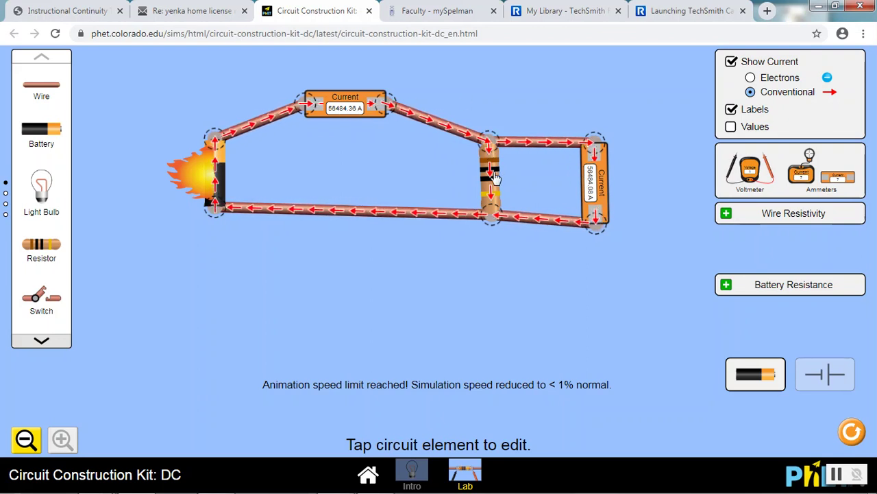
left_click(751, 77)
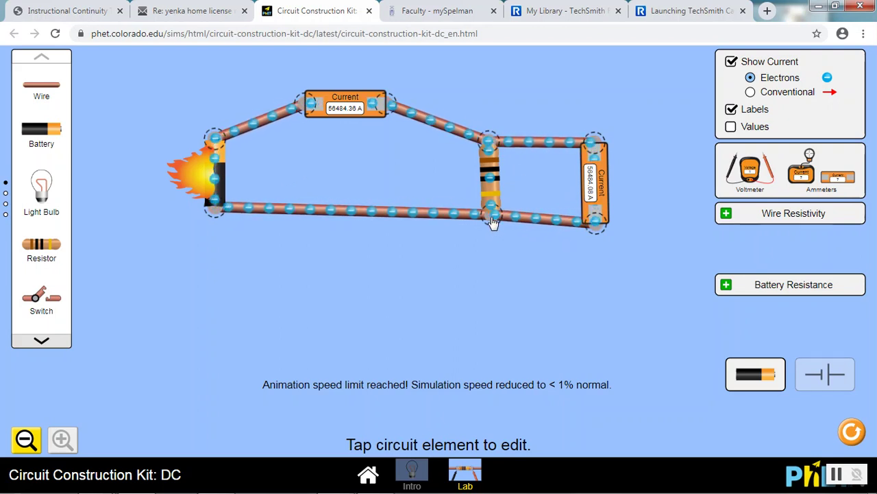
left_click(599, 180)
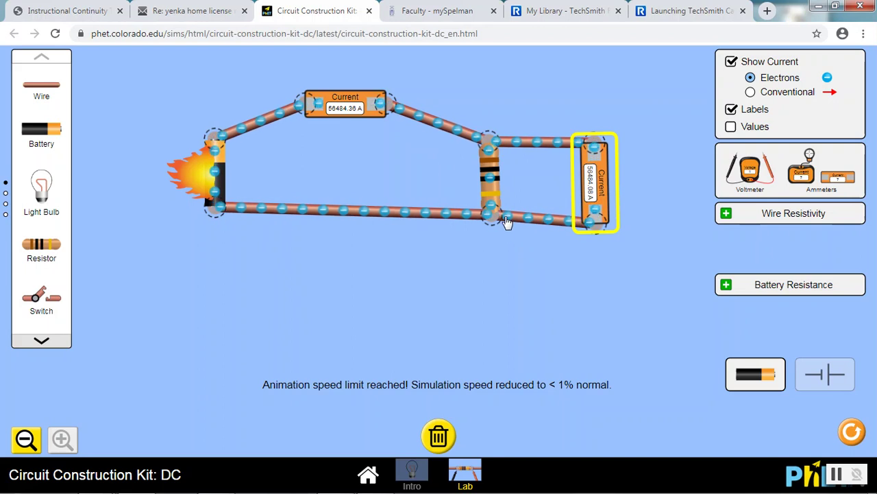
Step: Delete the wire under the second ammeter, ending the short so current returns to 0.90 A
mouse_move(506, 221)
left_mouse_down()
mouse_move(517, 256)
mouse_move(497, 219)
left_mouse_up()
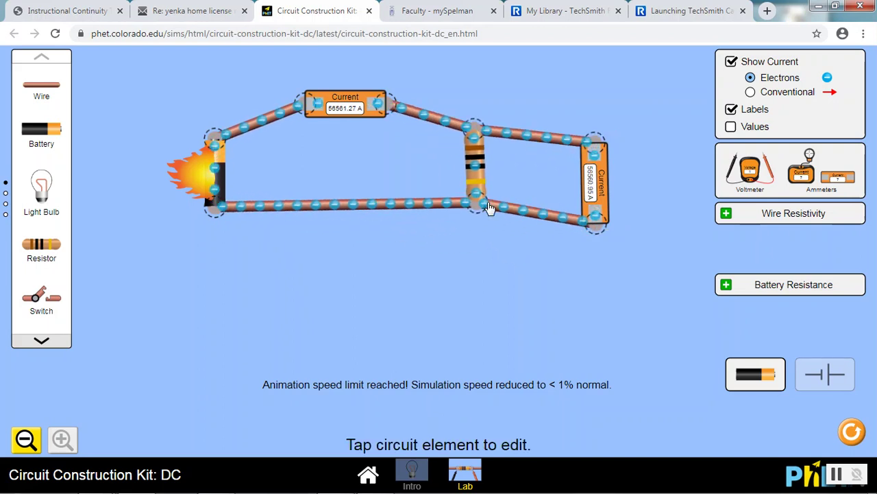
left_click(532, 219)
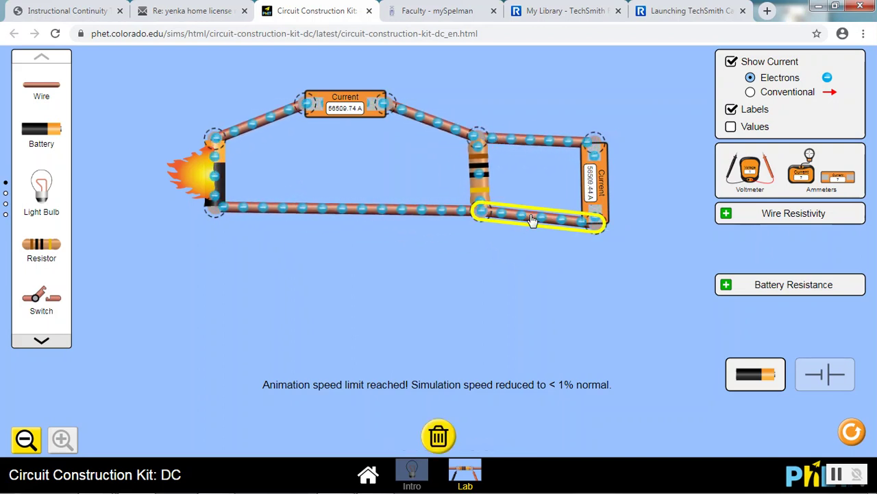
key("Delete")
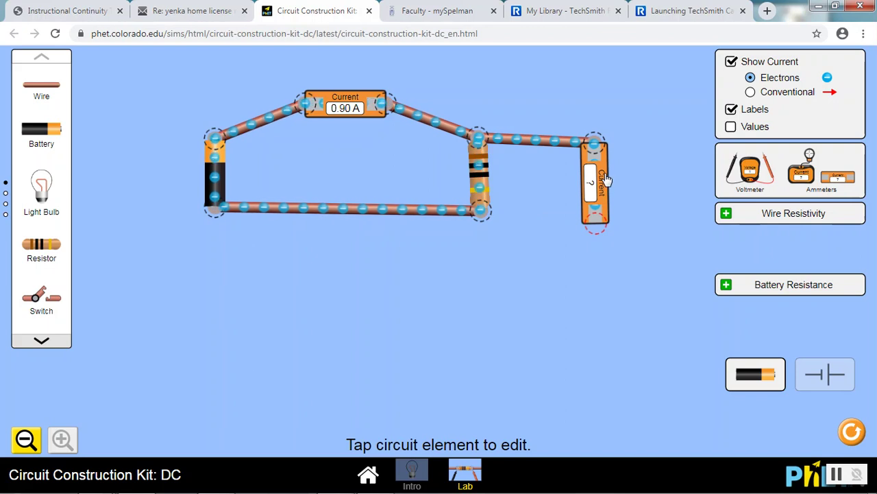
left_click(601, 178)
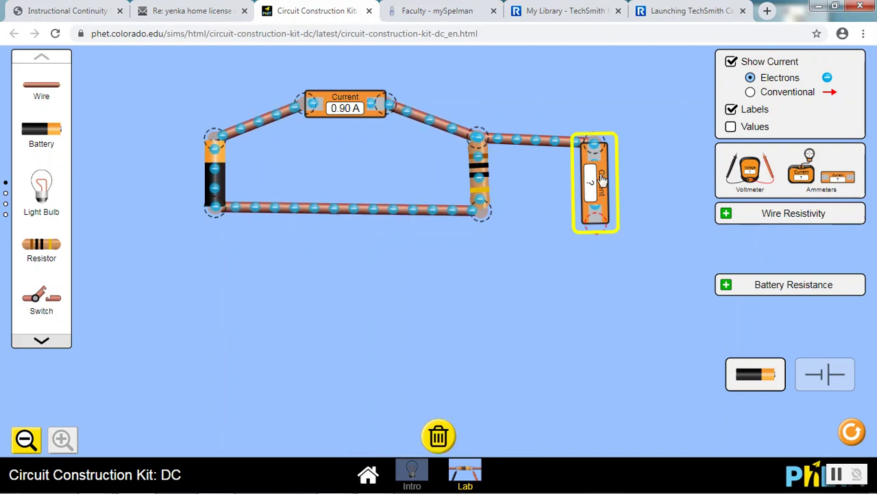
Step: Trash the second ammeter, short the resistor with a new wire, then Reset All to empty the workspace
left_click(437, 430)
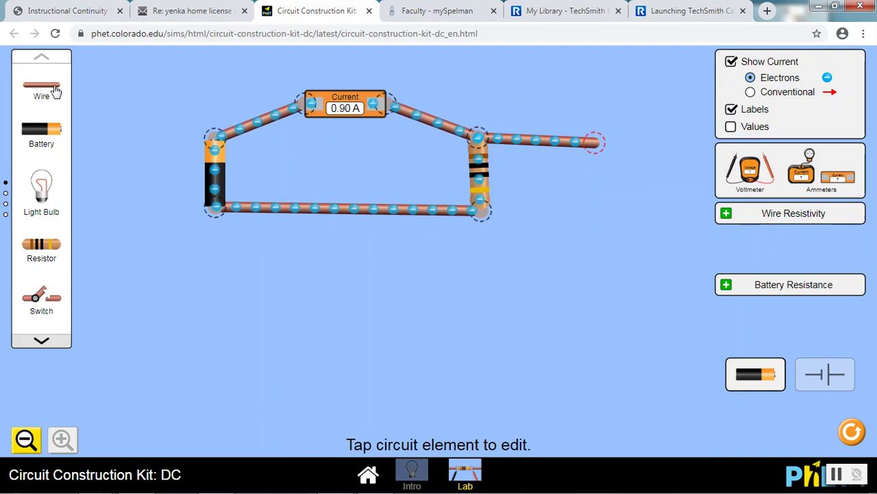
left_click_drag(41, 86, 536, 221)
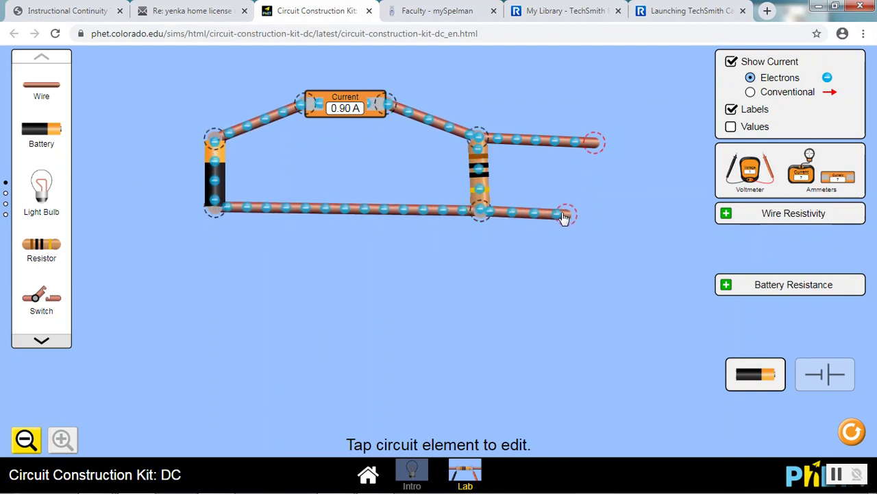
left_click_drag(593, 149, 567, 212)
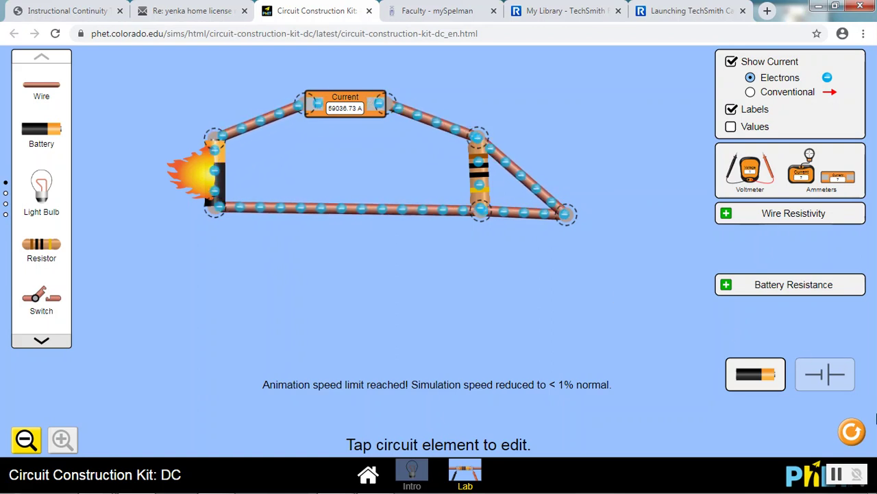
left_click(852, 432)
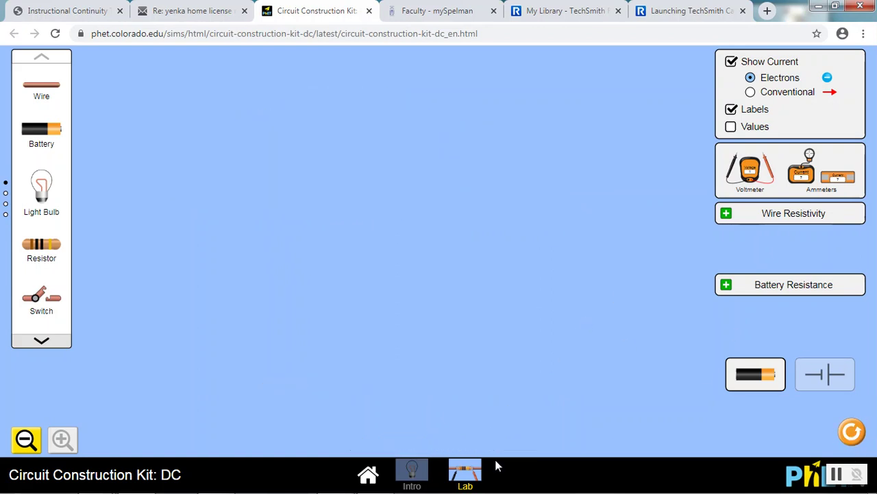
Step: View the Circuit 2 and Circuit 3 diagrams in yenka intro 1 circuits.pdf, then minimize Acrobat
mouse_move(405, 489)
left_click(376, 484)
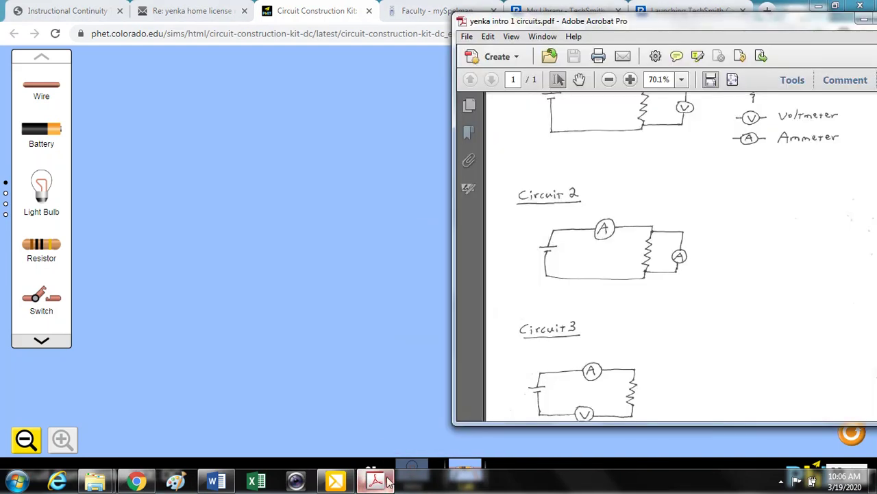
scroll(779, 249, "down", 3)
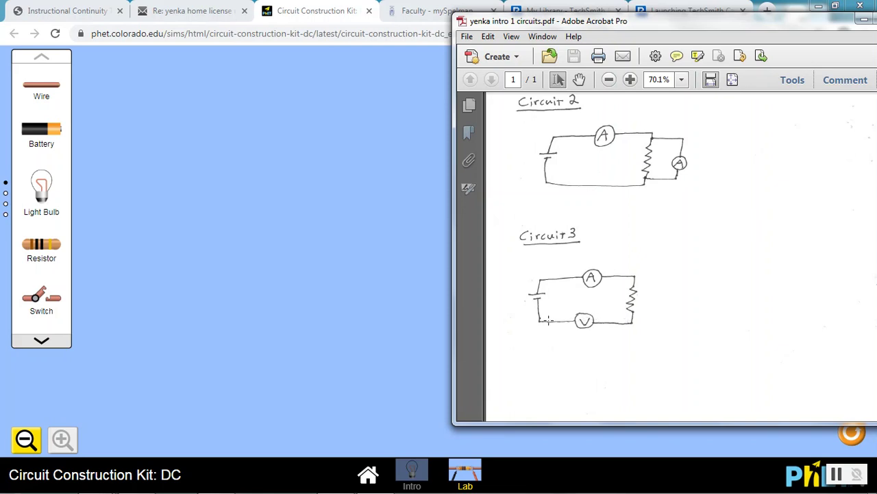
scroll(617, 302, "up", 5)
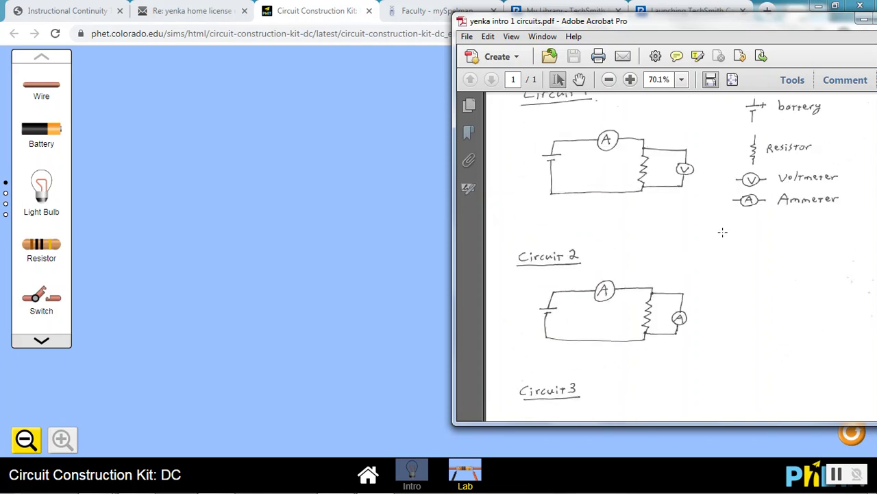
scroll(723, 232, "down", 5)
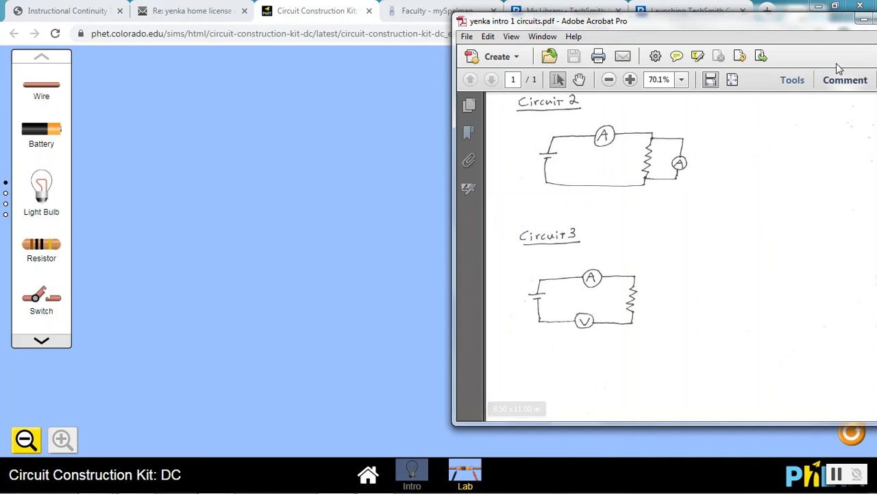
left_click(864, 23)
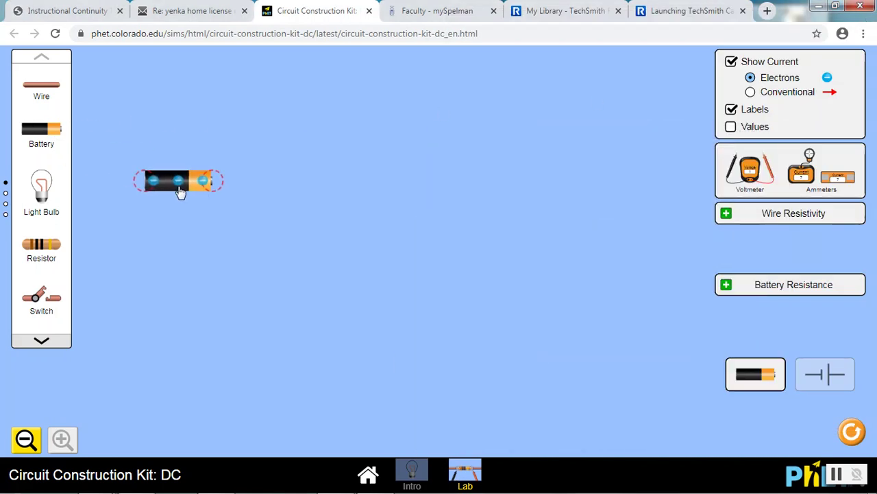
Step: Place an upright battery, an ammeter above it, a vertical resistor, and a voltmeter below the battery
left_click_drag(181, 193, 185, 142)
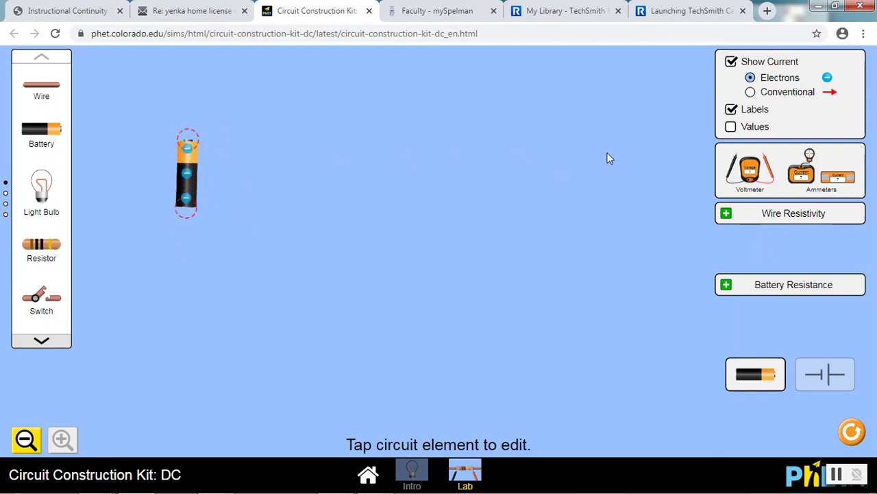
left_click_drag(838, 181, 329, 113)
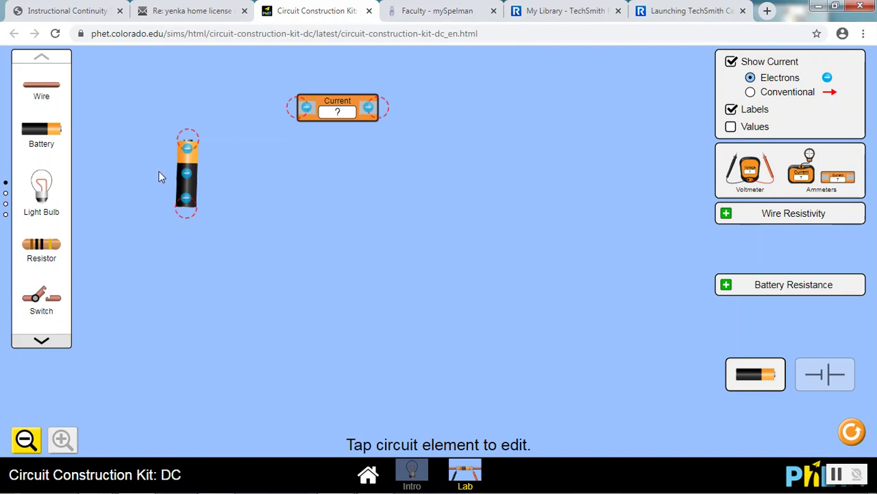
left_click_drag(301, 240, 433, 262)
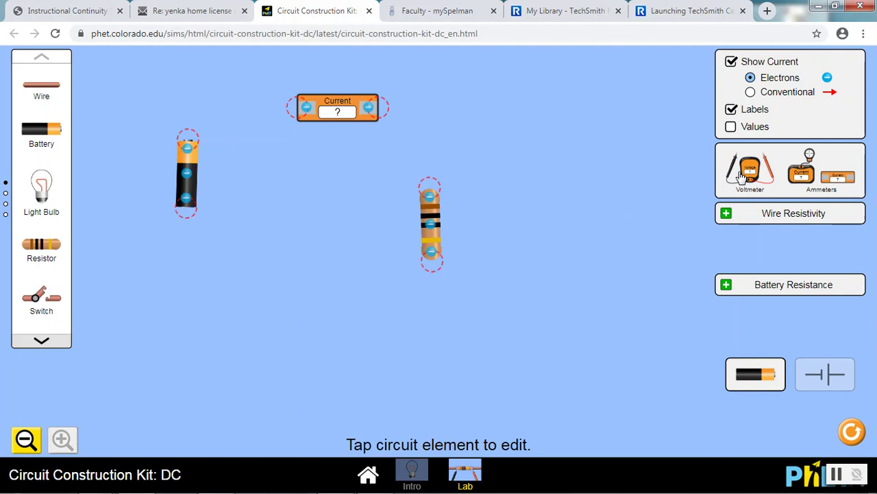
left_click_drag(747, 173, 273, 354)
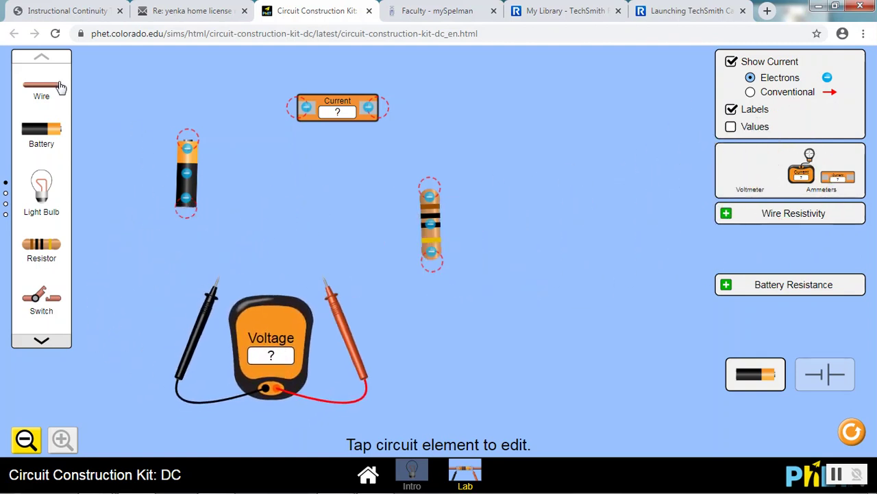
Step: Wire the battery's top through the ammeter to the resistor's top, with a wire leaving the resistor's bottom
left_click_drag(60, 87, 231, 136)
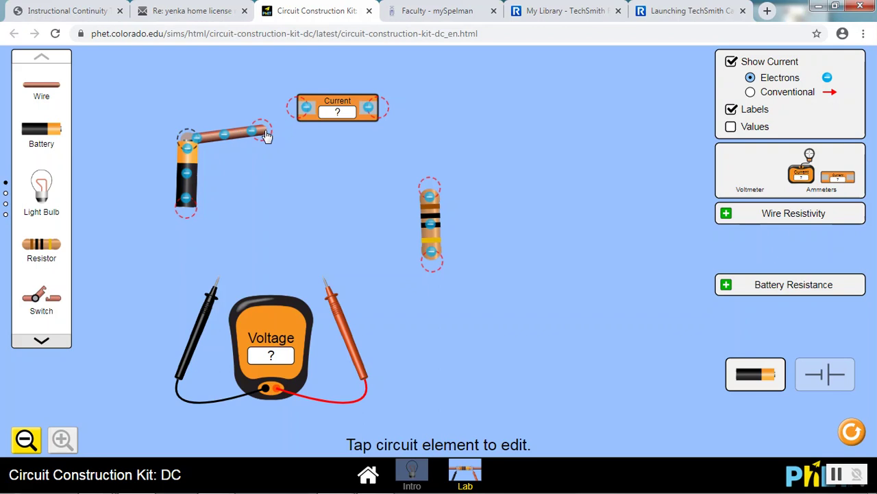
left_click_drag(267, 135, 297, 120)
left_click_drag(62, 94, 427, 112)
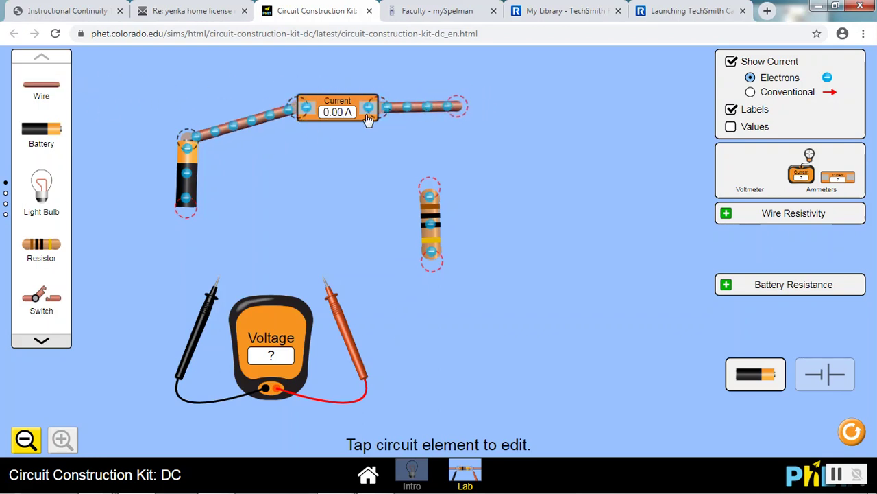
left_click_drag(460, 116, 432, 188)
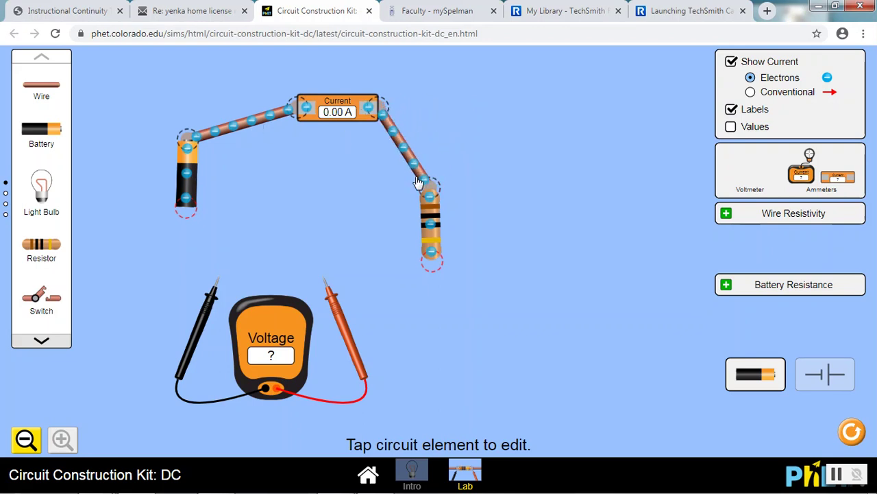
left_click_drag(39, 85, 319, 281)
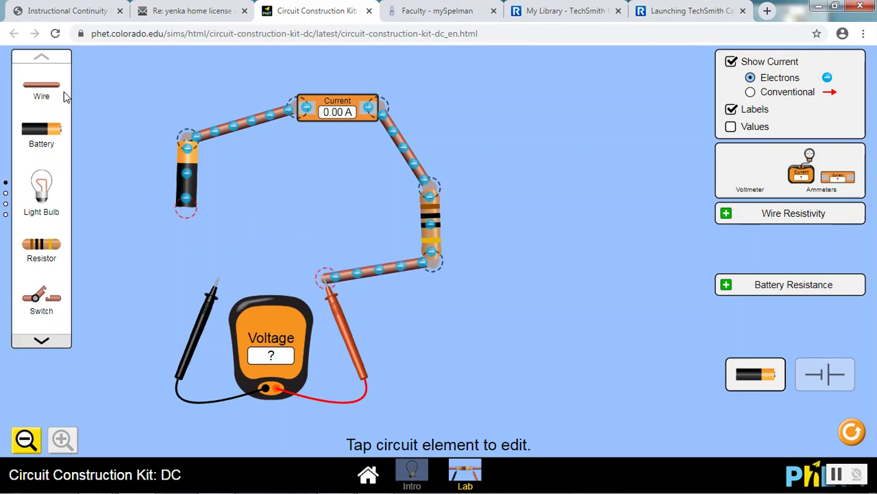
Step: Run a wire from the battery's bottom and set the voltmeter probes on the loose ends, reading 9.00 V
left_click_drag(40, 83, 188, 217)
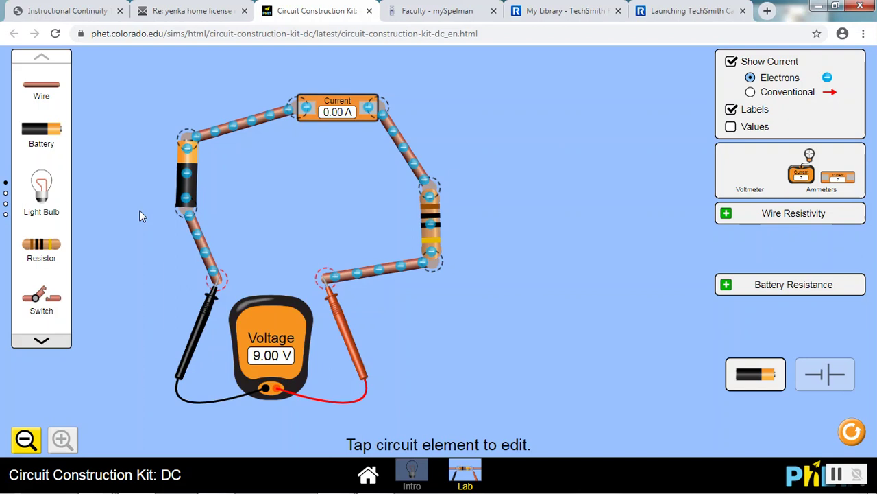
left_click_drag(214, 303, 213, 312)
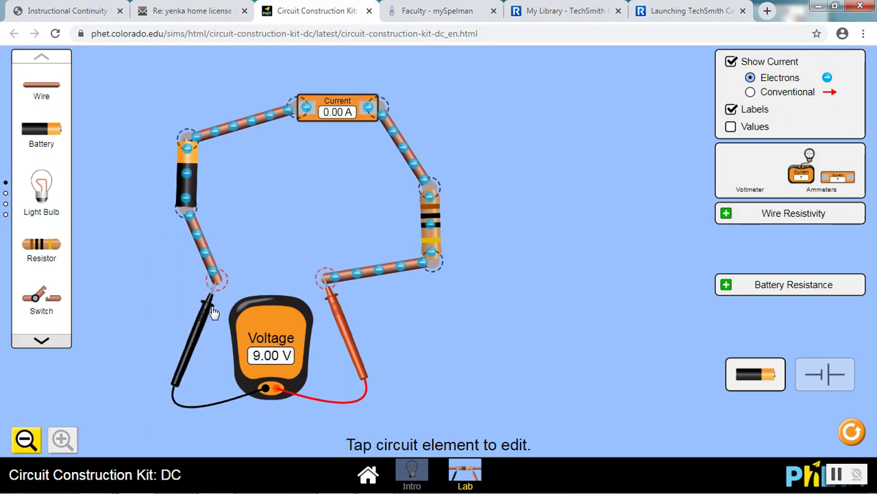
left_click_drag(336, 308, 342, 308)
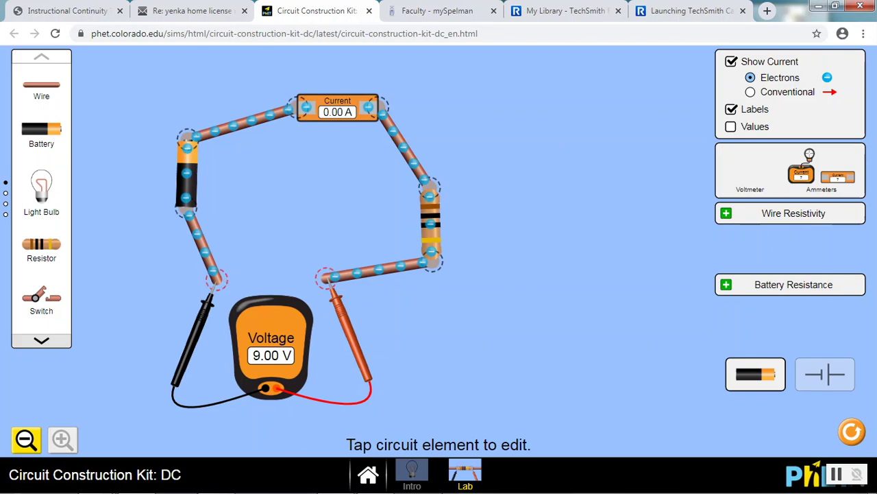
Step: Scroll the circuits PDF up to the Circuit 1 diagram and symbol key, then minimize Acrobat
mouse_move(423, 477)
left_click(388, 483)
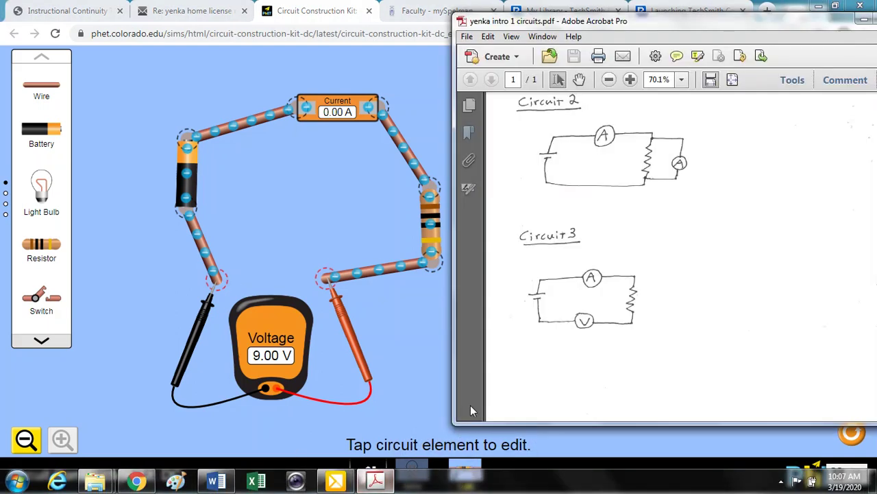
scroll(617, 309, "up", 3)
scroll(644, 266, "up", 3)
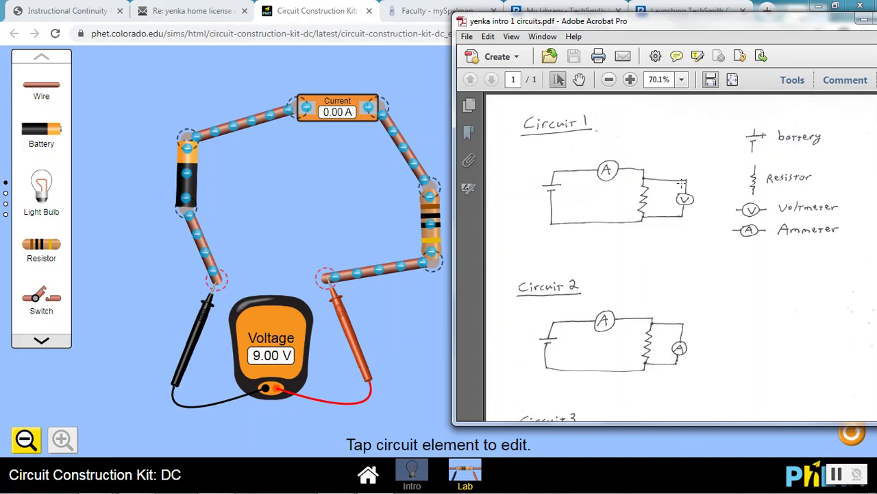
left_click(865, 21)
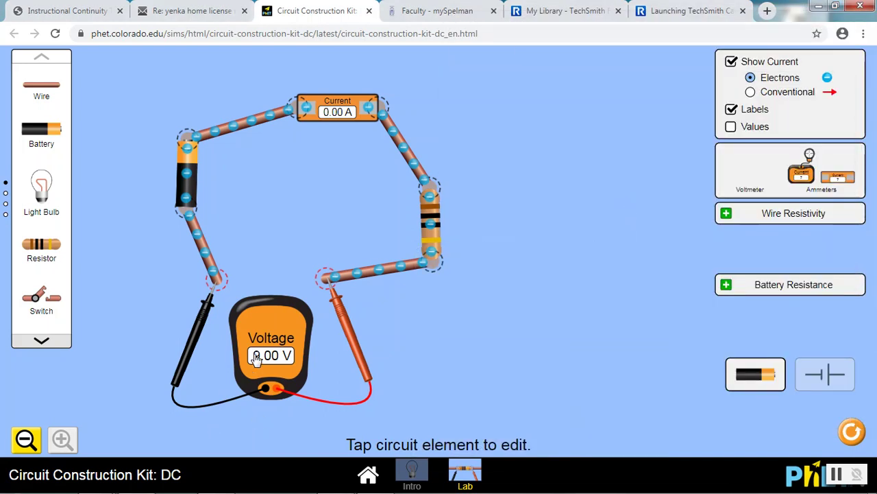
Step: Detach both voltmeter probes and join the loose wire end to close the loop at 0.90 A
left_click_drag(330, 288, 410, 334)
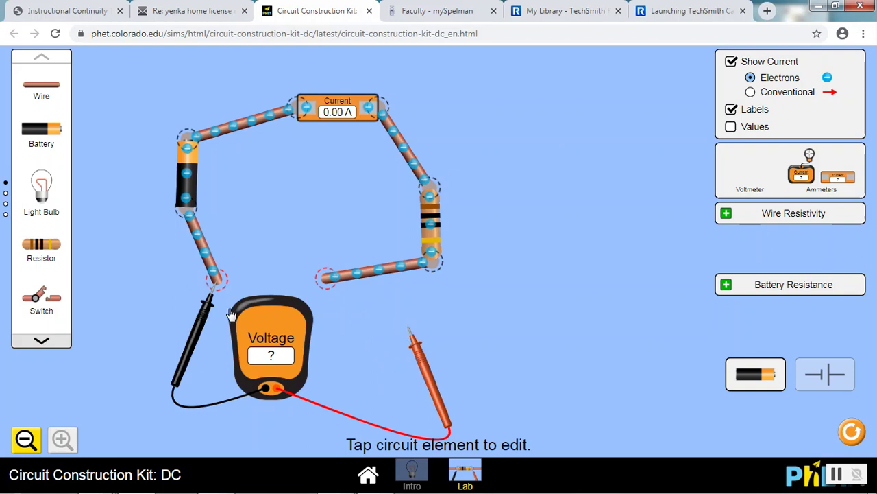
left_click_drag(213, 307, 194, 337)
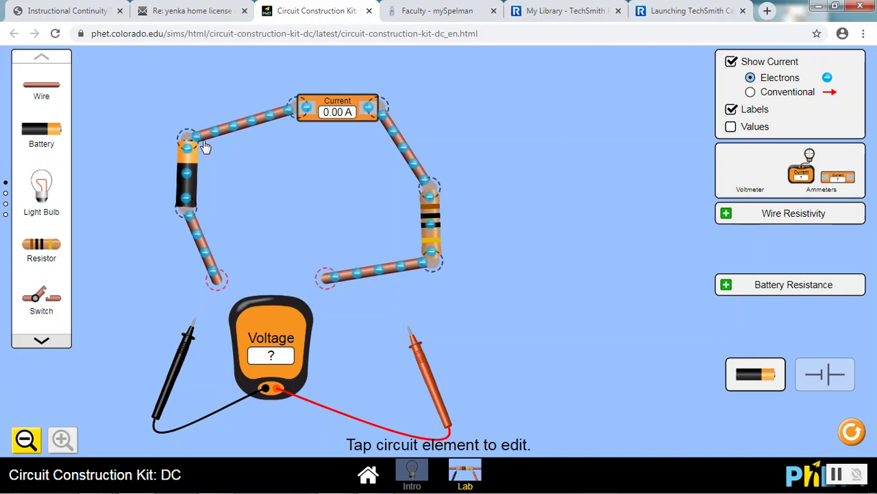
left_click_drag(219, 283, 326, 277)
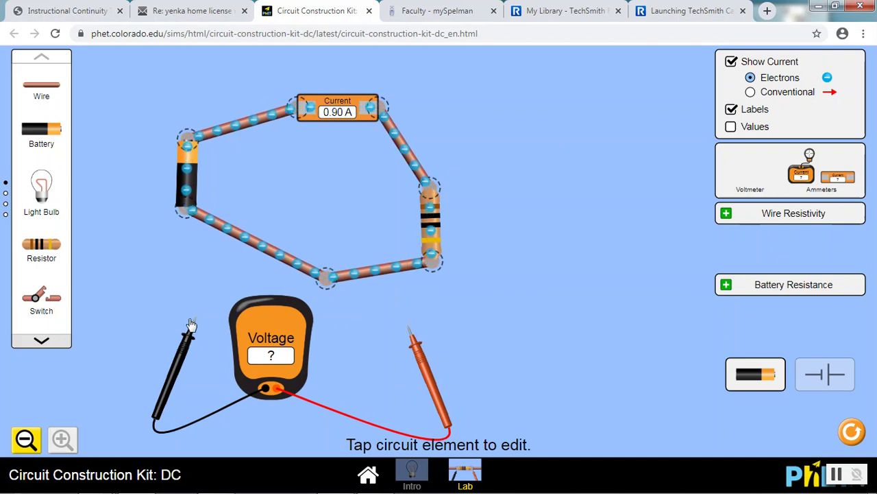
Step: Place the black probe on the battery top and red below, reading -9.00 V
left_click_drag(193, 321, 181, 136)
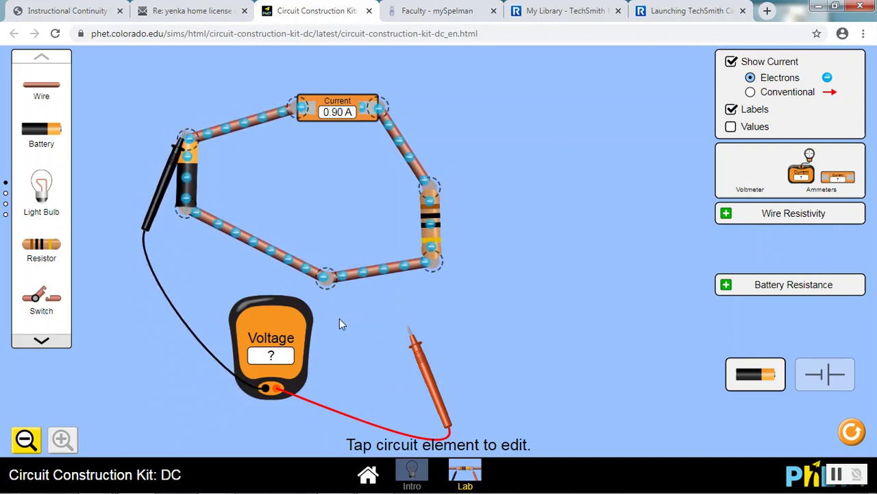
left_click_drag(411, 332, 188, 210)
left_click_drag(284, 338, 365, 344)
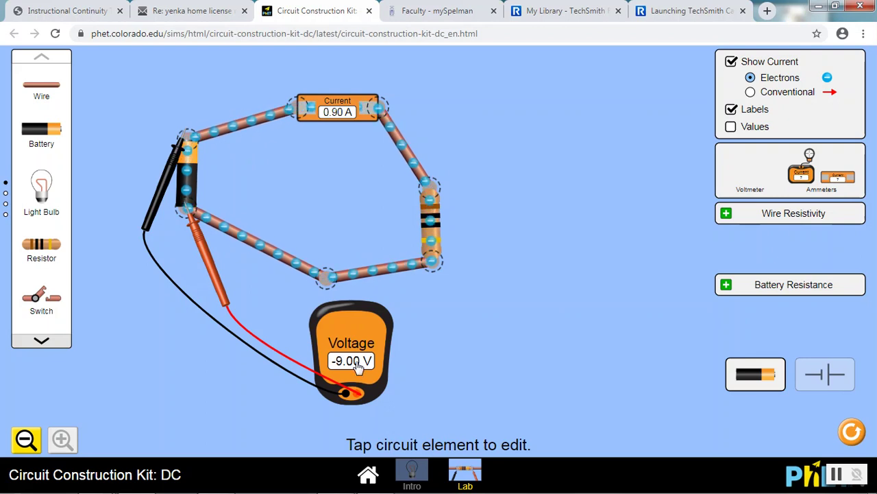
Step: Switch the Show Current option to Conventional so red arrows replace electrons
left_click(750, 94)
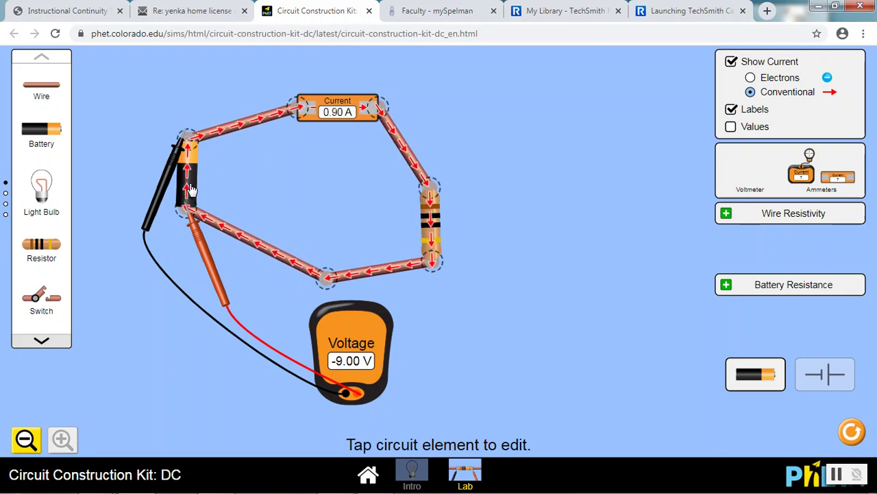
left_click(369, 476)
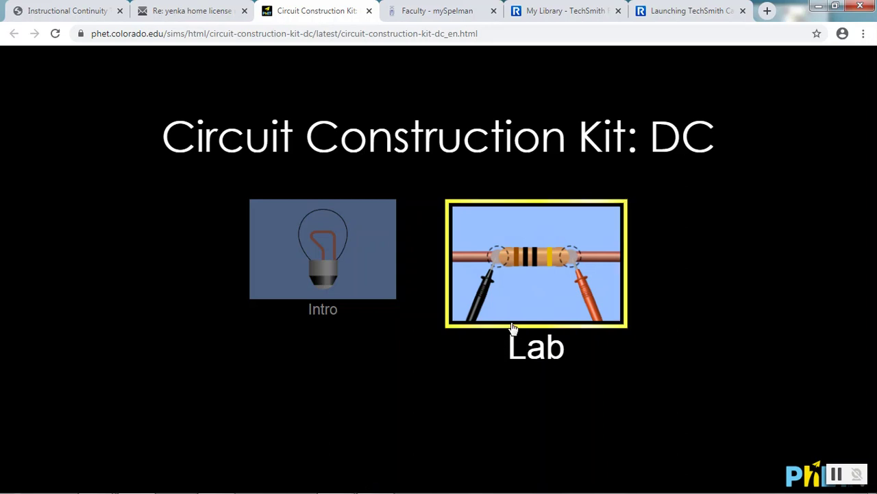
left_click(524, 301)
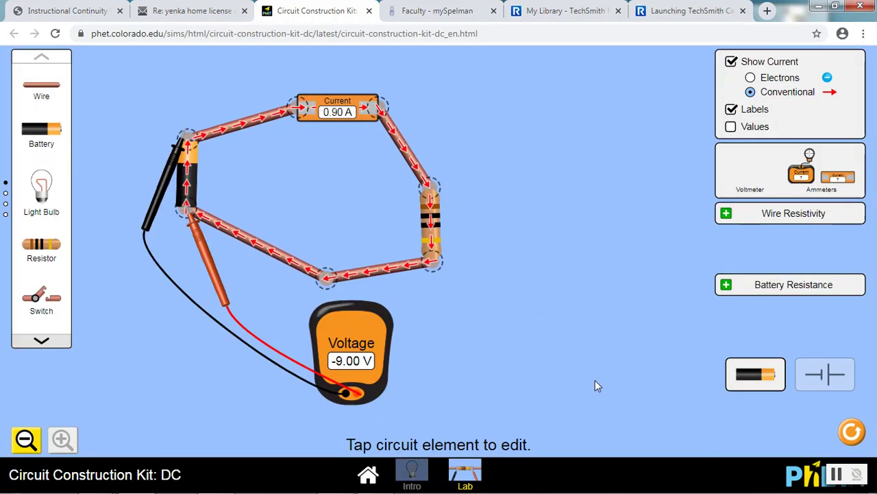